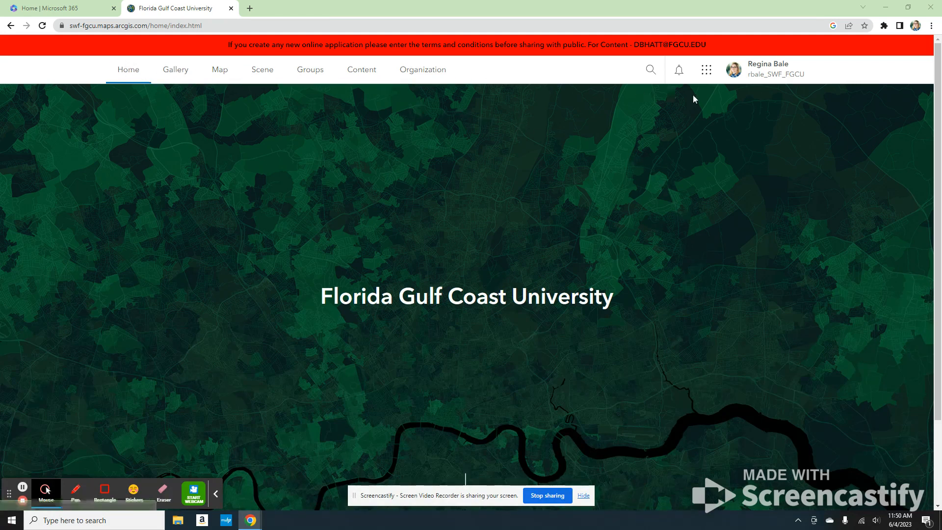
Switch to Survey123 and open the "FGCU K12 pH Water Quality" survey for design.
click(711, 77)
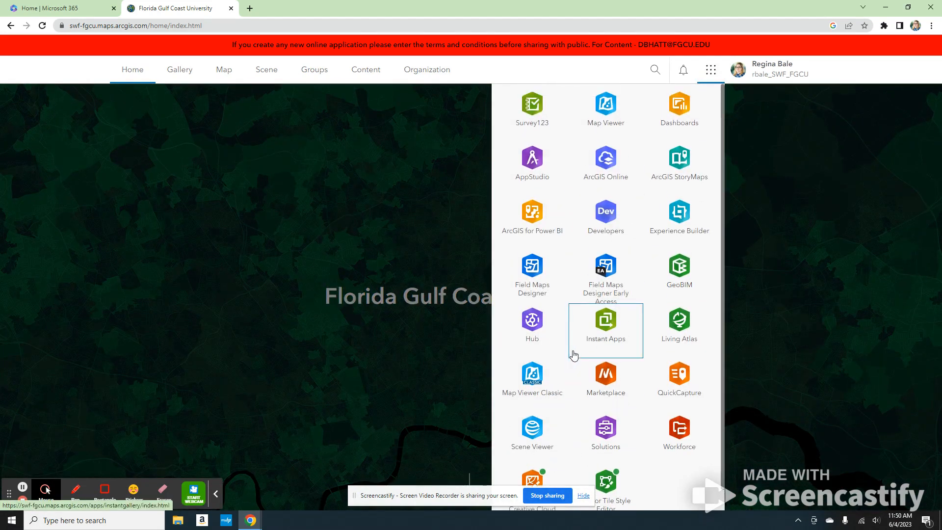
click(554, 108)
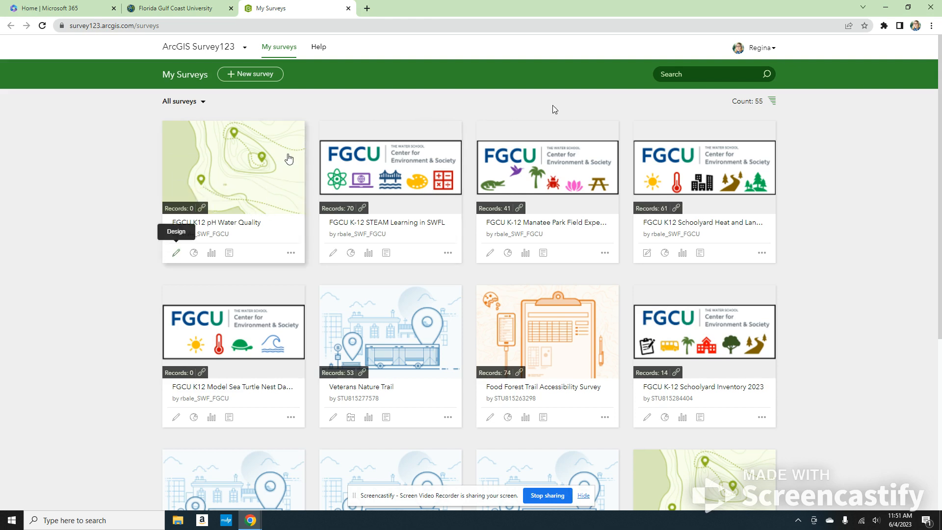
click(176, 253)
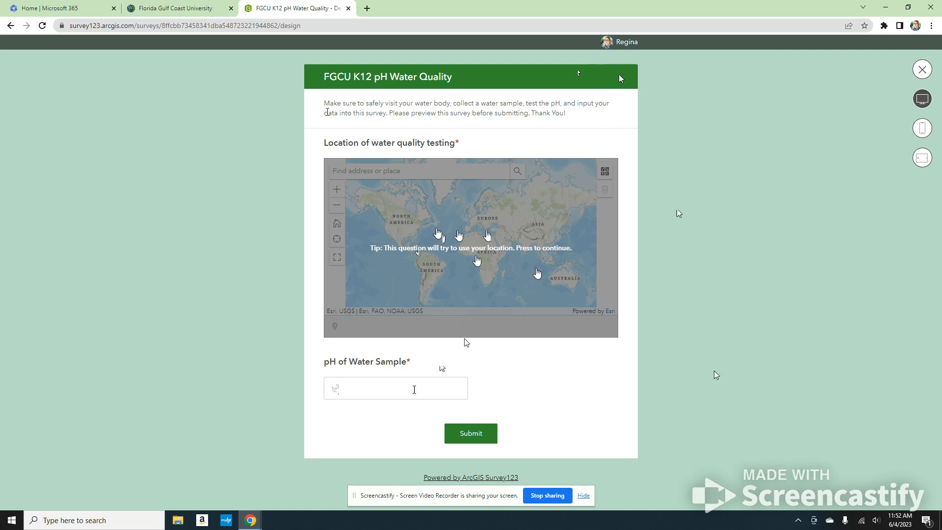
Test the pH of Water Sample question in the survey preview with 27, then replace the entry with 7.
click(440, 385)
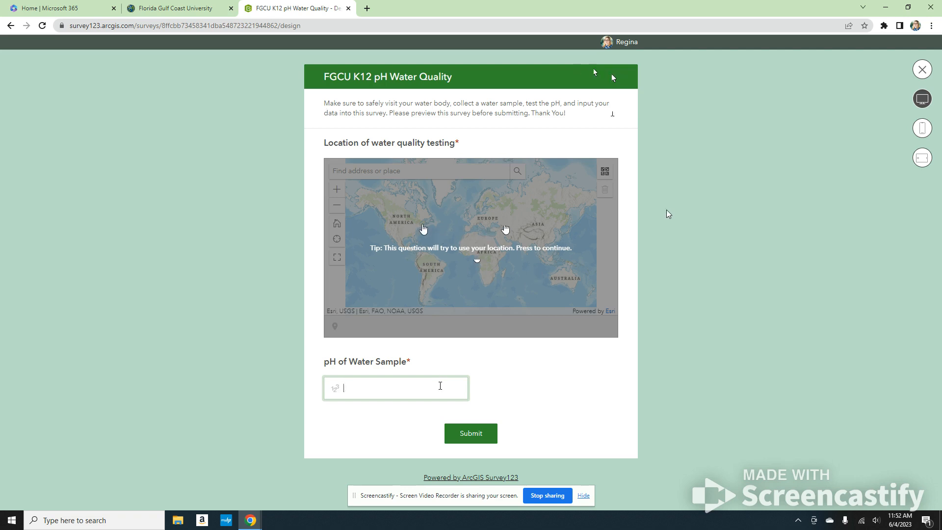
text(27)
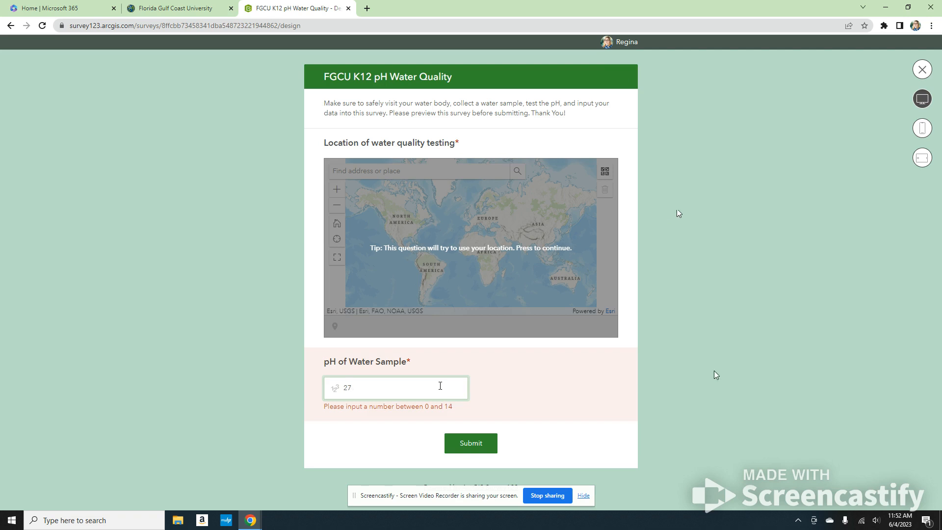
key(BackSpace)
key(BackSpace)
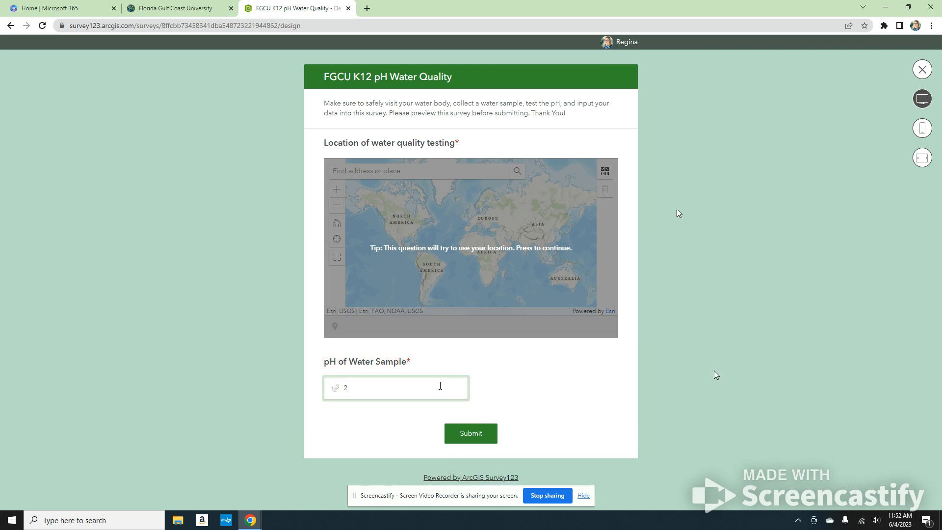
text(7)
Check the survey preview in the smartphone and tablet layouts, then close the preview.
click(921, 128)
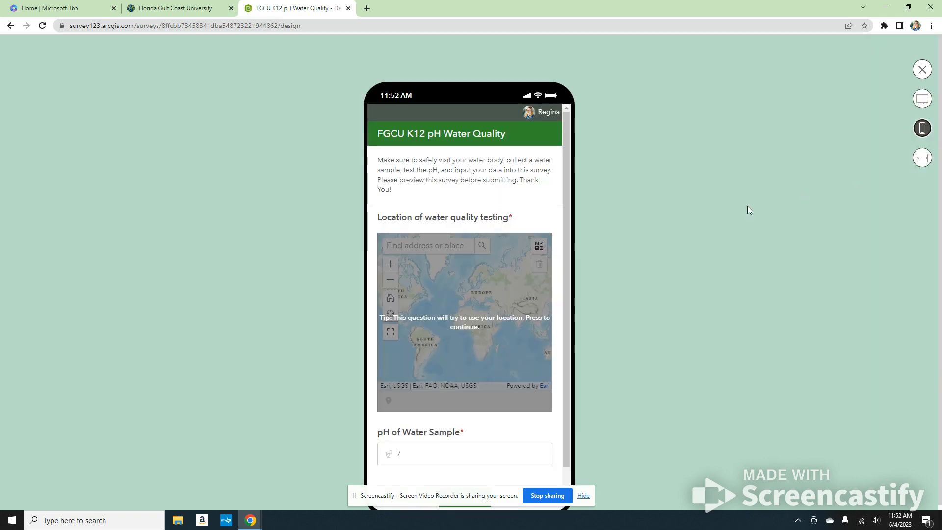
scroll(491, 260, down, 2)
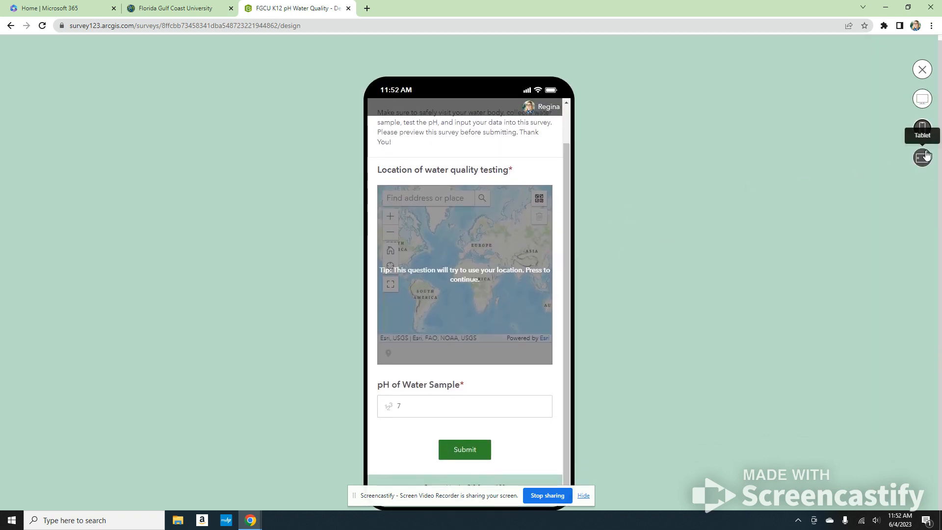
click(922, 158)
scroll(526, 294, up, 1)
scroll(527, 294, down, 3)
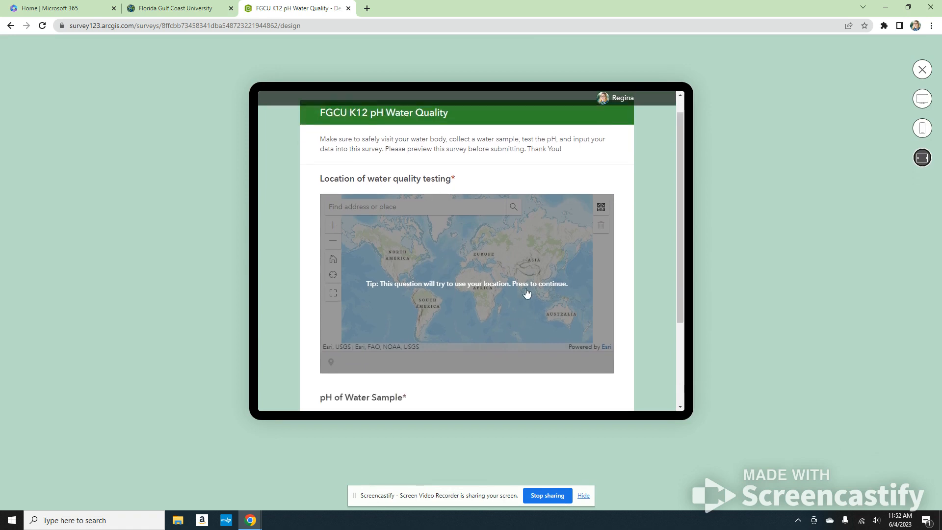
scroll(553, 288, up, 3)
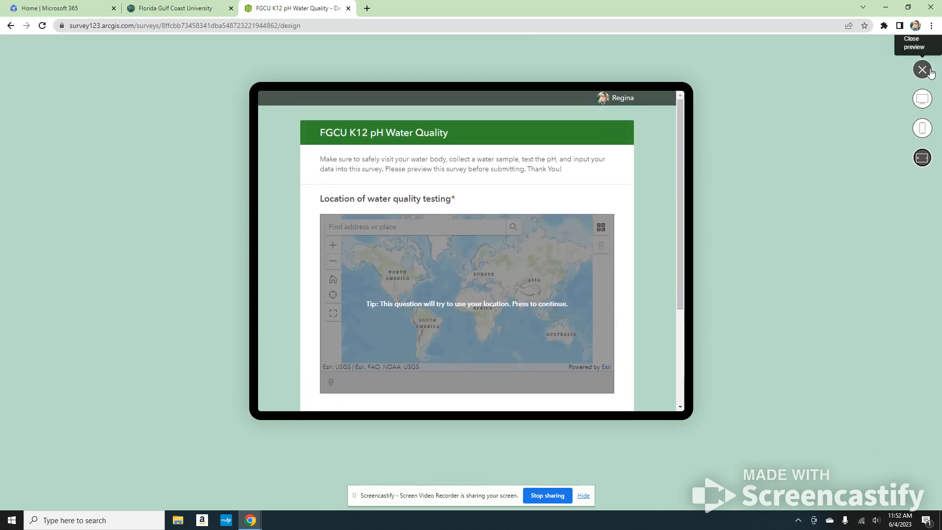
click(922, 70)
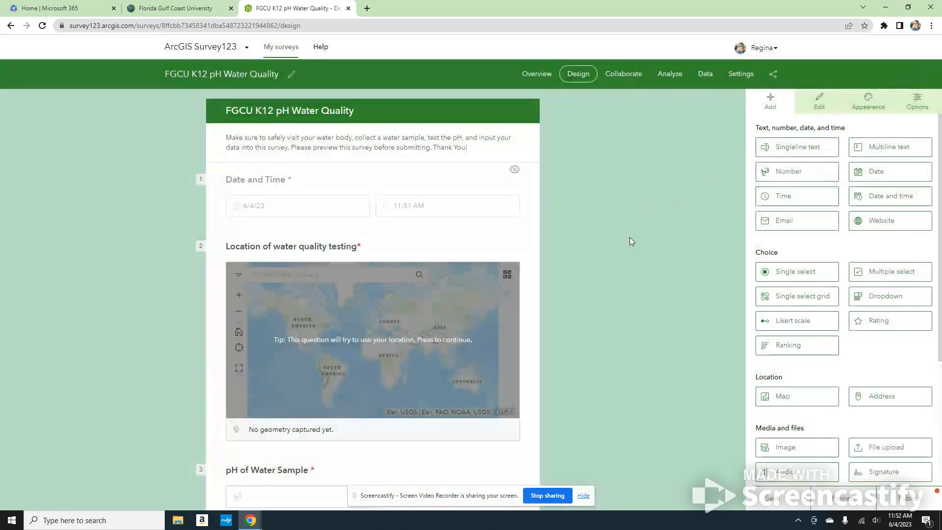
Leave the existing survey without saving changes and create a new blank survey in the web designer.
click(278, 47)
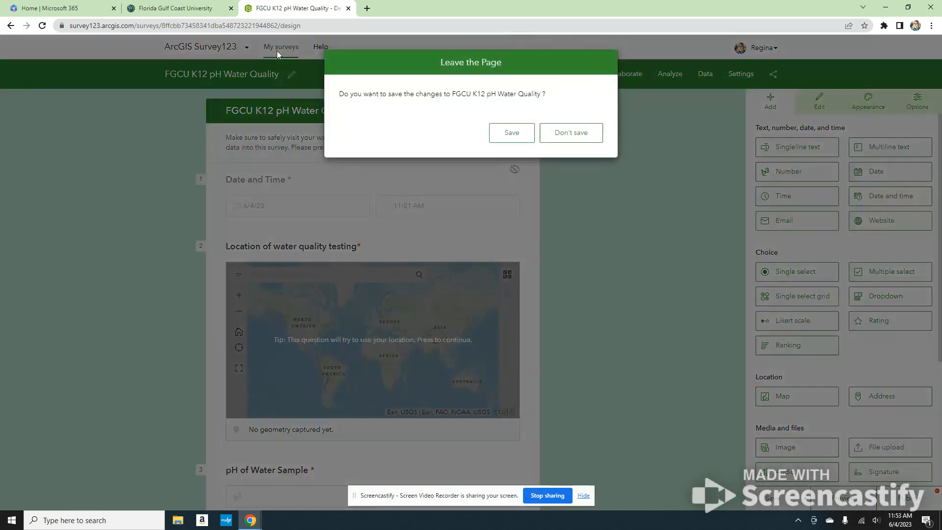
click(550, 139)
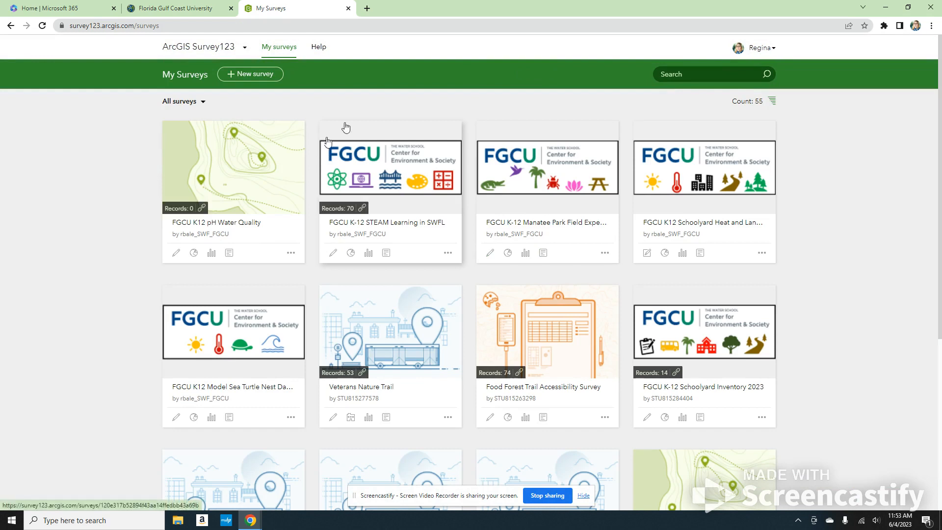
click(260, 76)
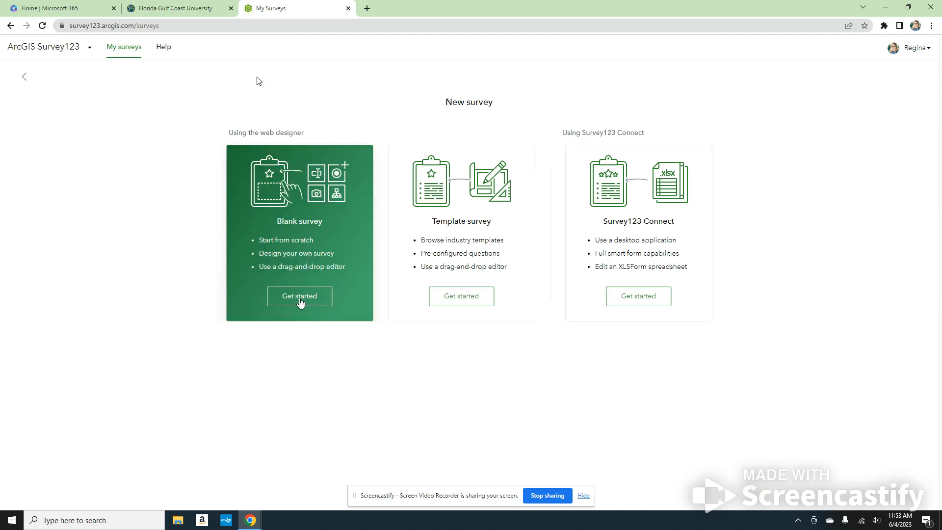
click(300, 296)
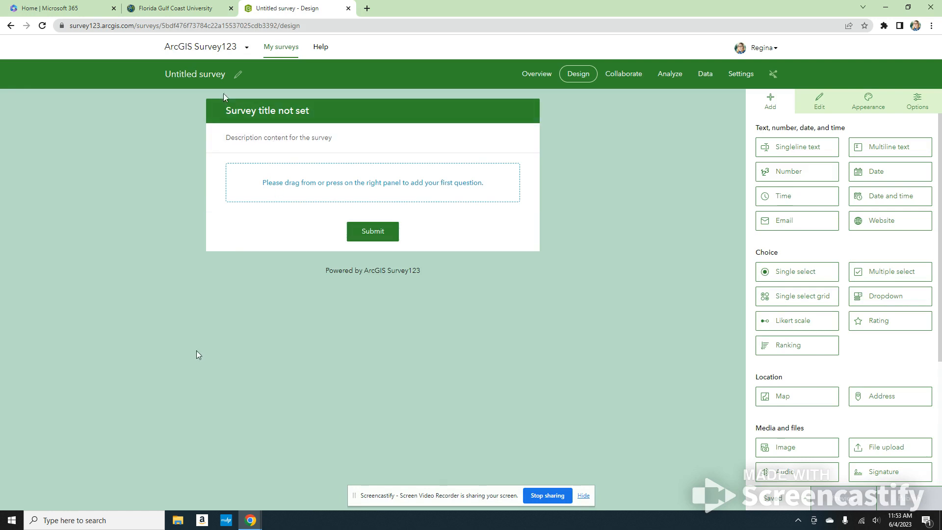
Name the new survey "FGCU K12 pH Water Quality Demo".
click(209, 79)
text(FGCU K12)
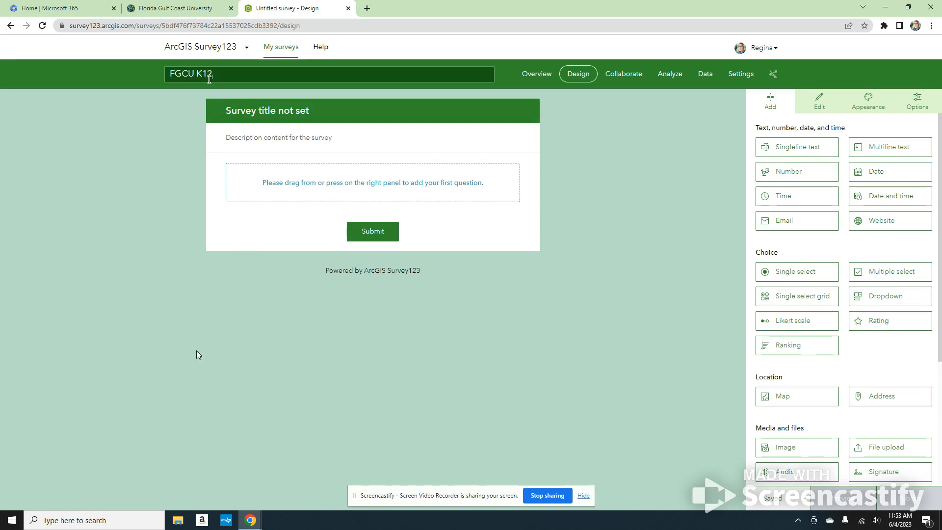
text( P)
key(BackSpace)
text(pH)
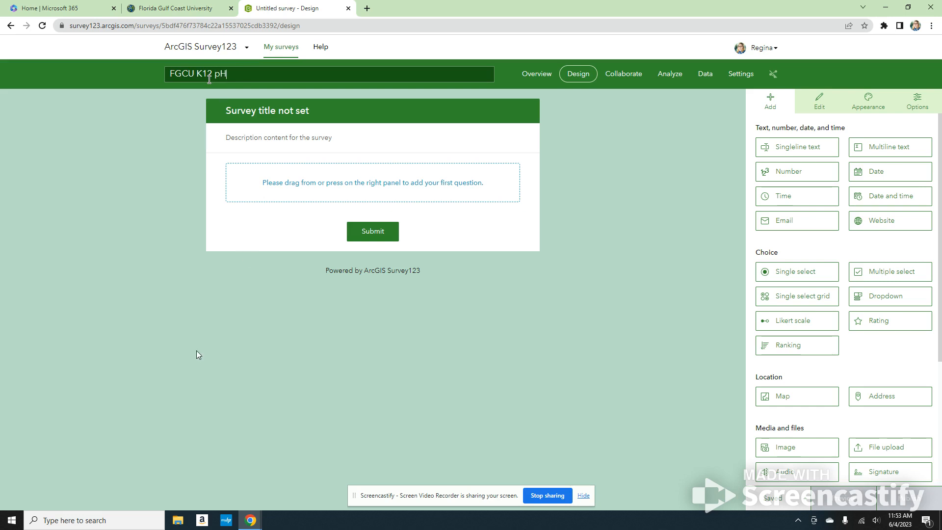
text( Water Quality D)
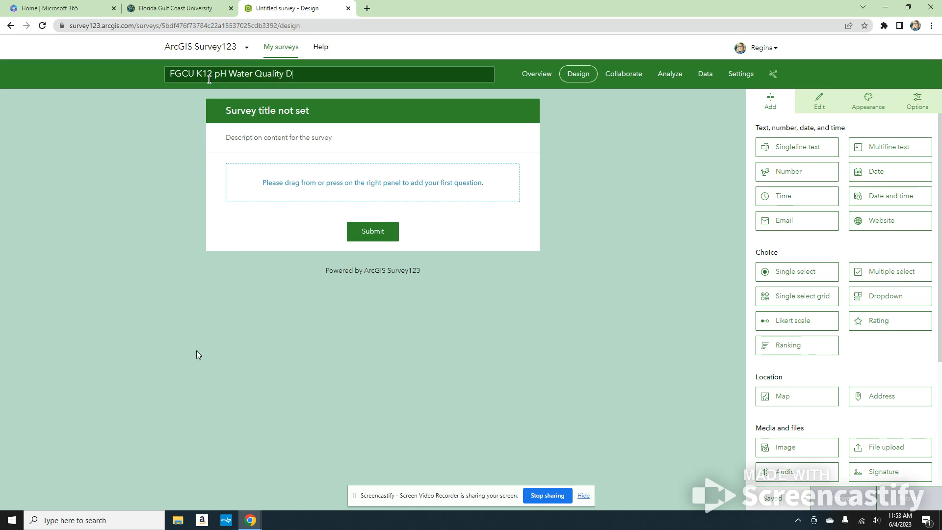
text(emo)
key(Return)
Set the survey header text to "FGCU K12 pH Water Quality Demo" and save the survey.
click(273, 117)
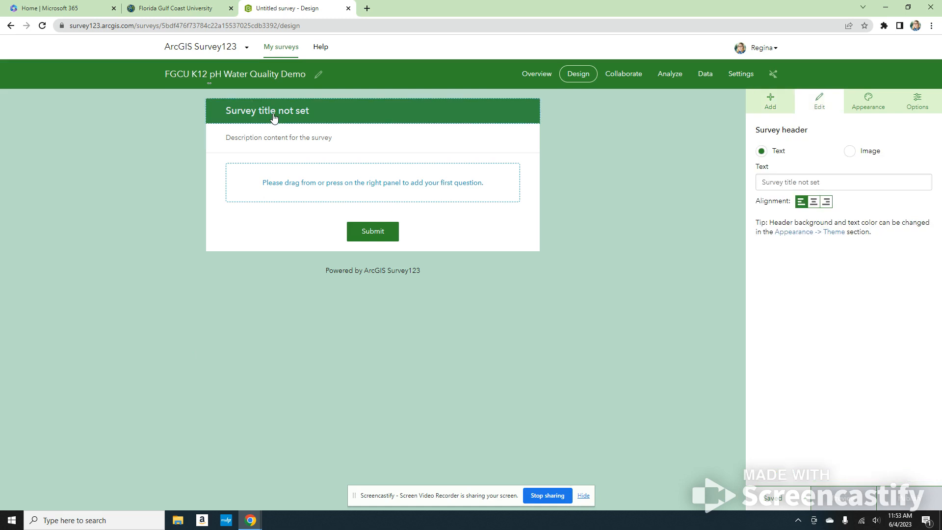
click(842, 180)
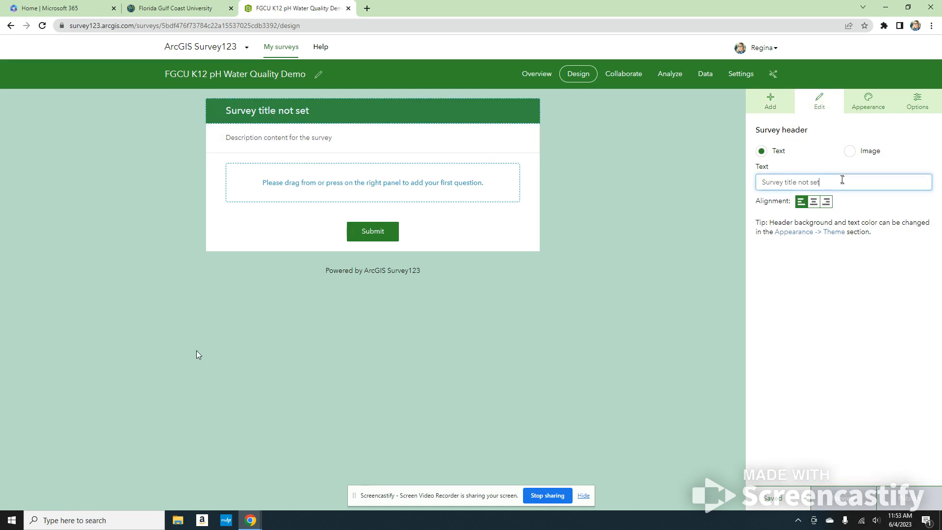
key(BackSpace)
key(BackSpace)
key(BackSpace)
key(BackSpace)
key(BackSpace)
key(BackSpace)
key(BackSpace)
key(BackSpace)
key(BackSpace)
key(BackSpace)
key(BackSpace)
key(BackSpace)
key(BackSpace)
key(BackSpace)
key(BackSpace)
key(BackSpace)
key(BackSpace)
key(BackSpace)
key(BackSpace)
key(BackSpace)
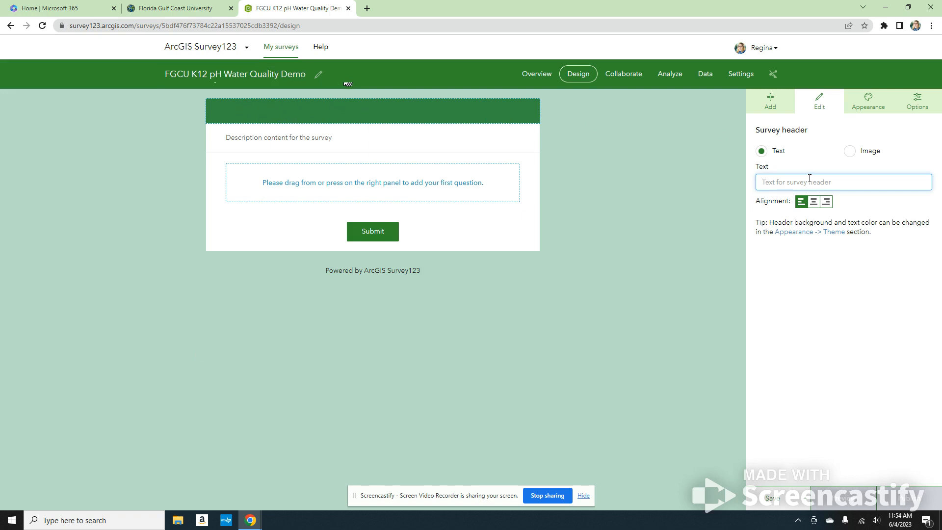
text(FGCU K12 pH)
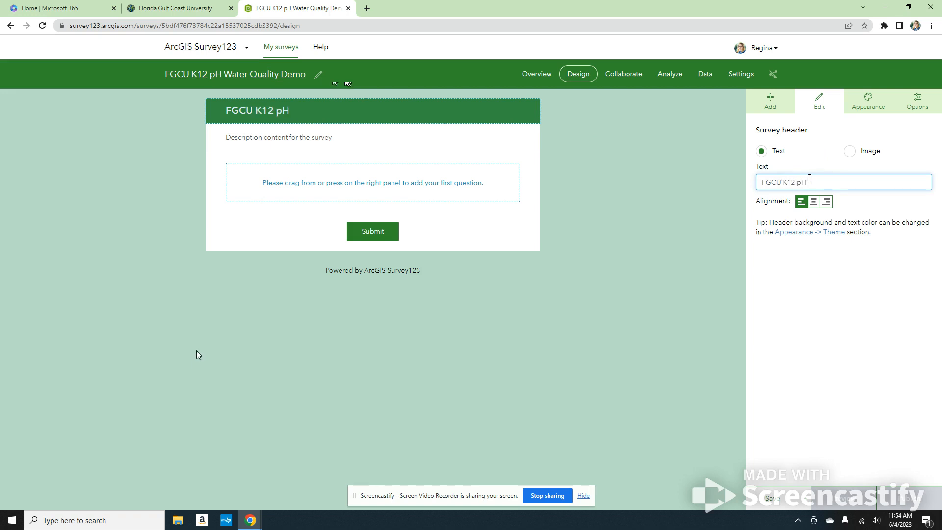
text( Water Quaility)
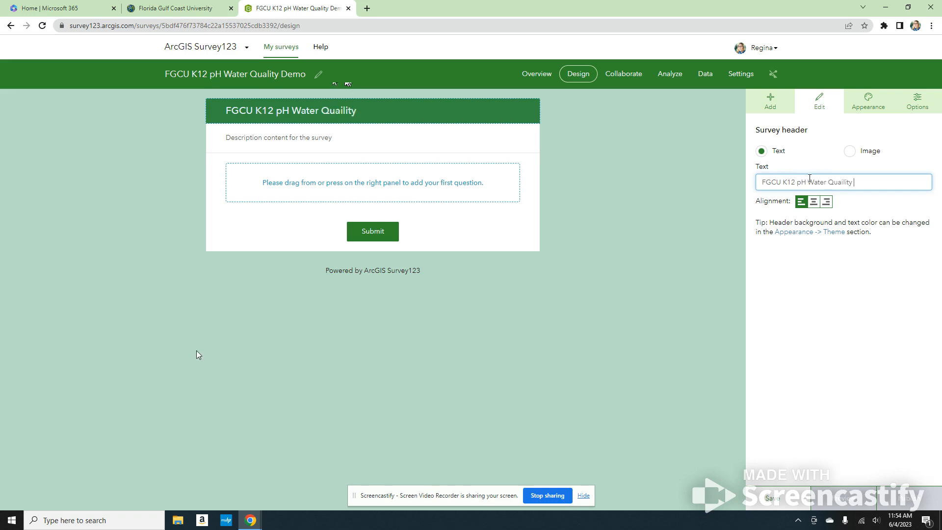
key(BackSpace)
key(BackSpace)
key(BackSpace)
text(lity Demo)
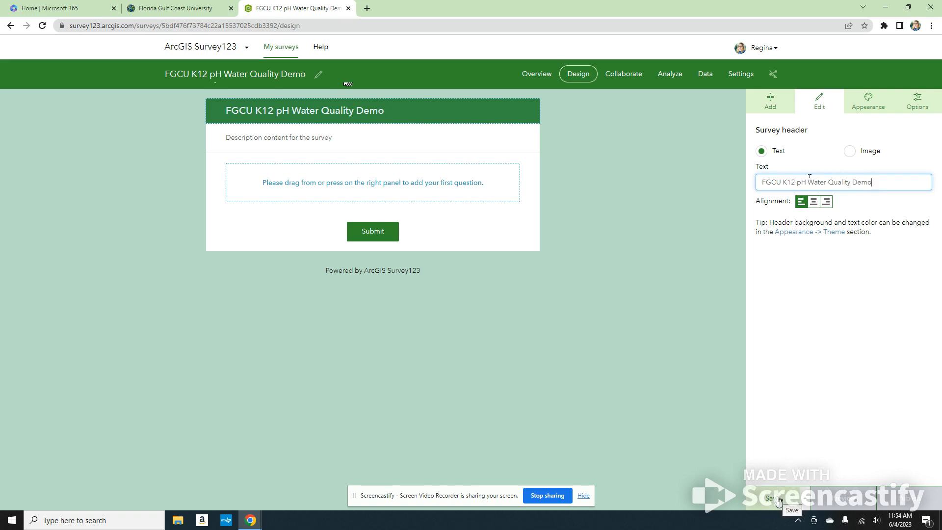
click(778, 498)
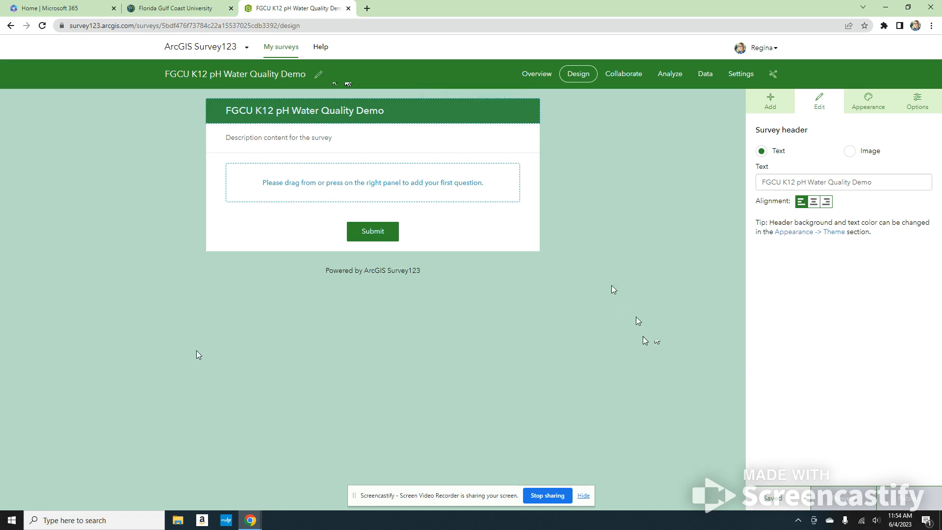
Replace the survey description with instructions to safely visit the water body, collect a sample, test the pH, input the data, and preview the survey before submitting.
click(324, 147)
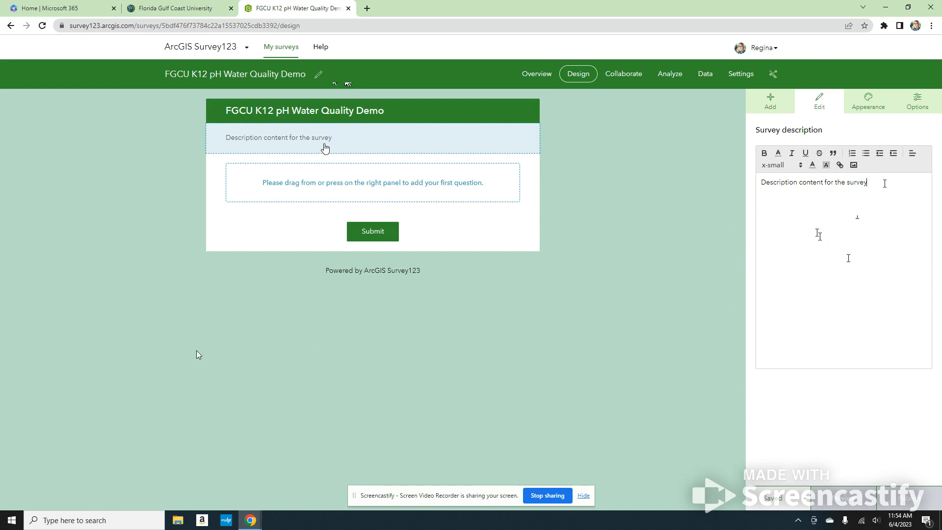
key(BackSpace)
key(BackSpace)
key(BackSpace)
key(BackSpace)
key(BackSpace)
key(BackSpace)
key(BackSpace)
key(BackSpace)
key(BackSpace)
key(BackSpace)
key(BackSpace)
key(BackSpace)
key(BackSpace)
key(BackSpace)
key(BackSpace)
key(BackSpace)
key(BackSpace)
key(BackSpace)
key(BackSpace)
key(BackSpace)
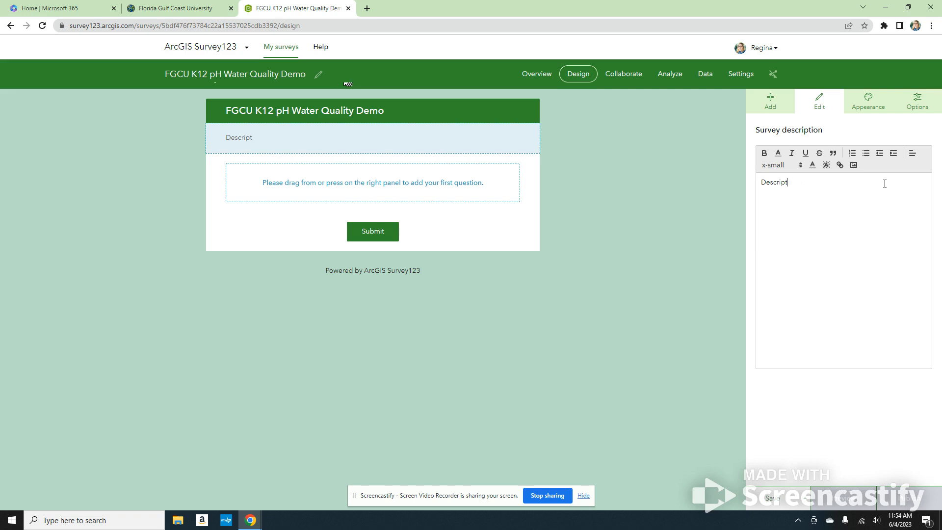
key(BackSpace)
key(BackSpace)
key(BackSpace)
key(BackSpace)
key(BackSpace)
key(BackSpace)
key(BackSpace)
key(BackSpace)
key(BackSpace)
text(Make sure to safely visit your water body, collect a water sample, test the pH, and input your data into this survey. Please preview this survey before submitting. Thank You!)
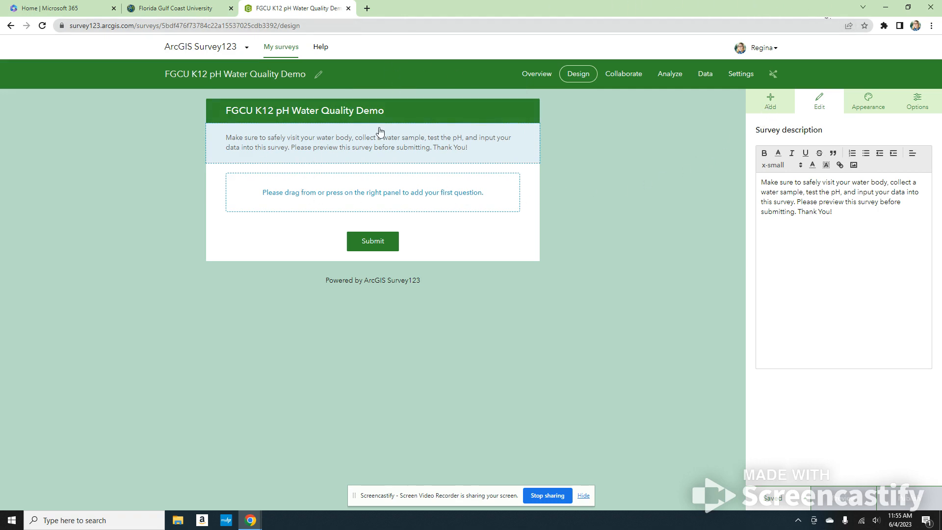
Add a Date and time question labelled "Date and Time of Data Collection".
click(770, 103)
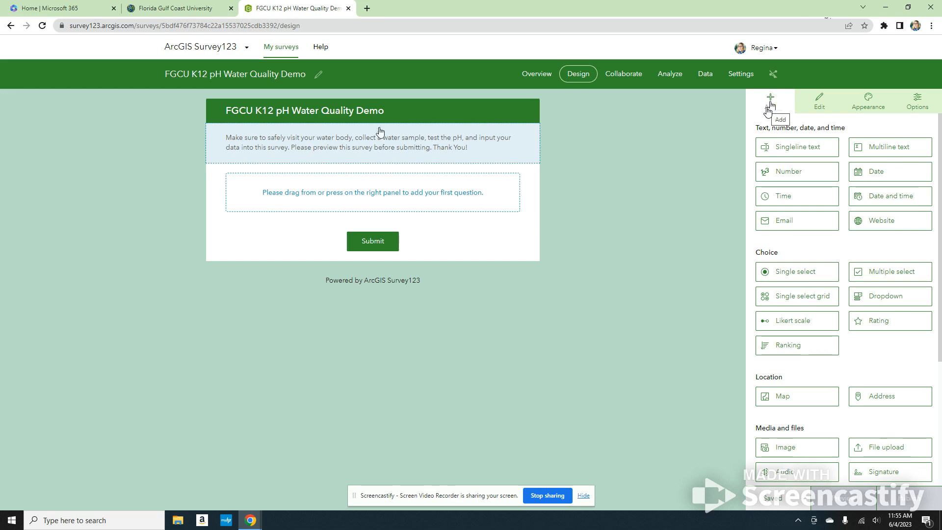
click(881, 199)
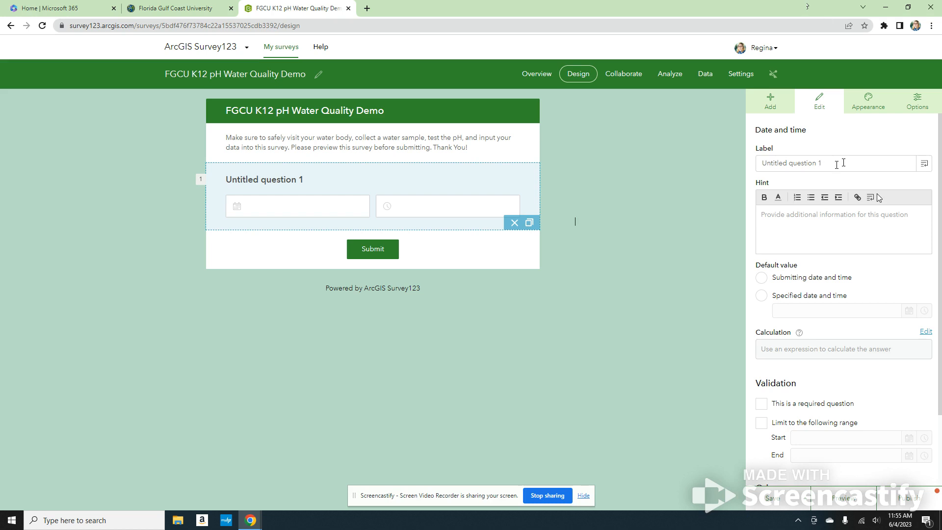
click(869, 162)
key(ctrl+BackSpace)
key(ctrl+BackSpace)
key(ctrl+BackSpace)
text(D)
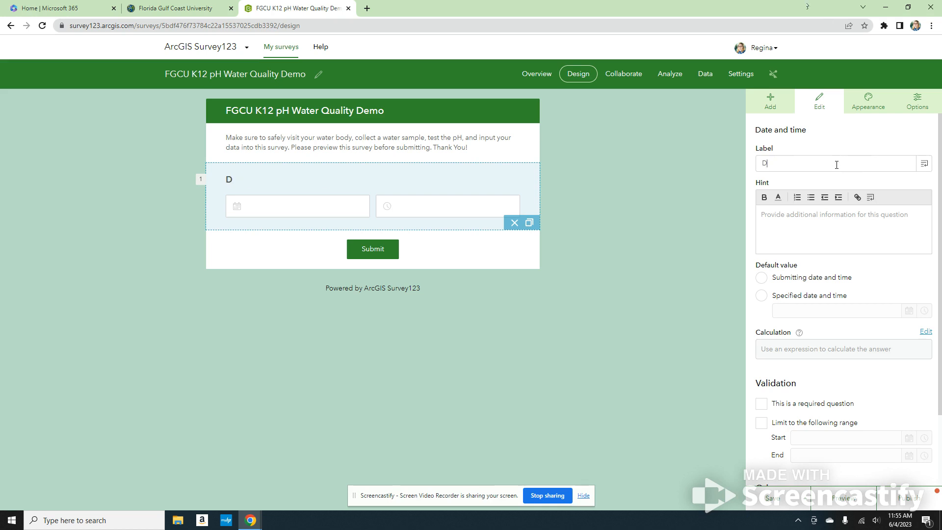
text(ate and Time of Data Collection)
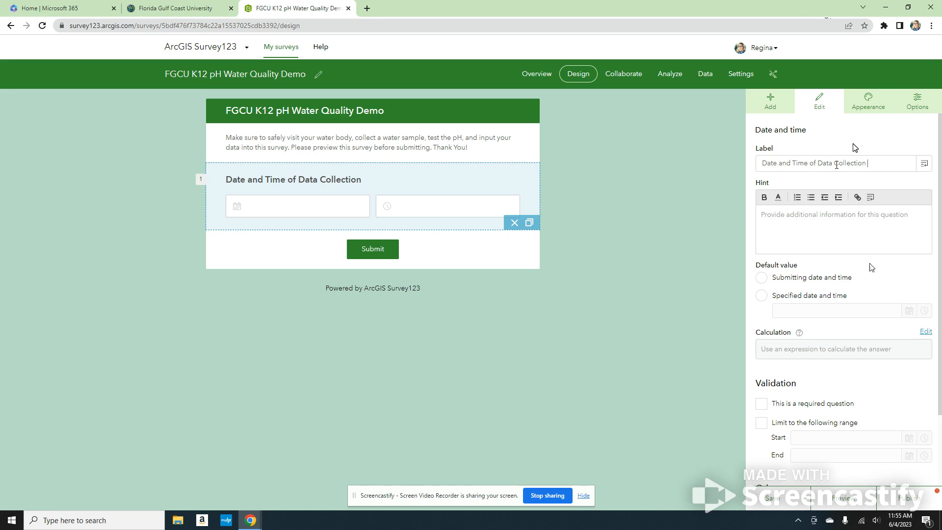
Make the date and time question required, and try the submitting date and time as its default value before clearing that default.
scroll(886, 283, down, 2)
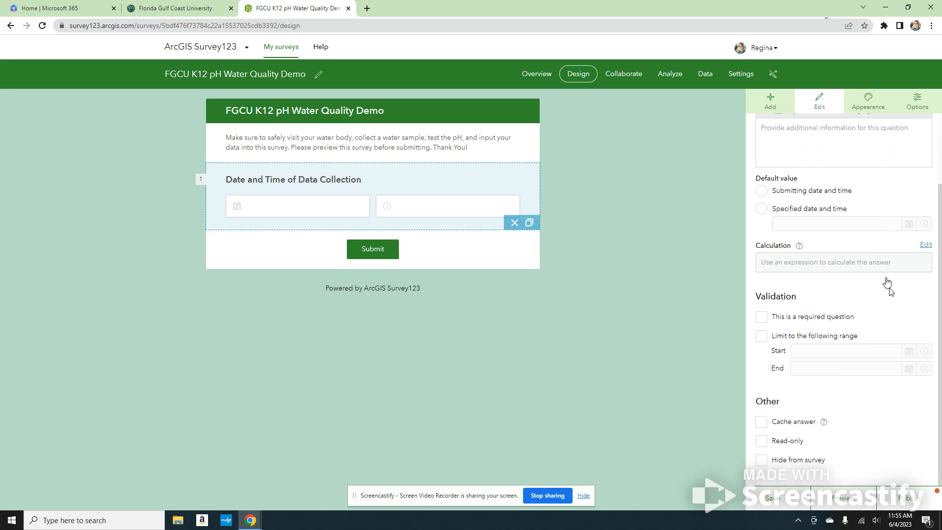
click(761, 317)
click(760, 192)
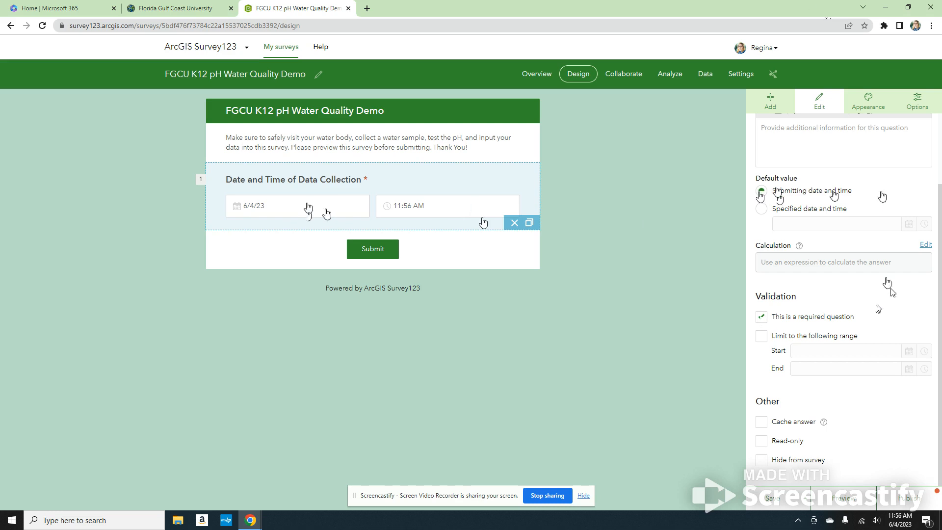
click(764, 191)
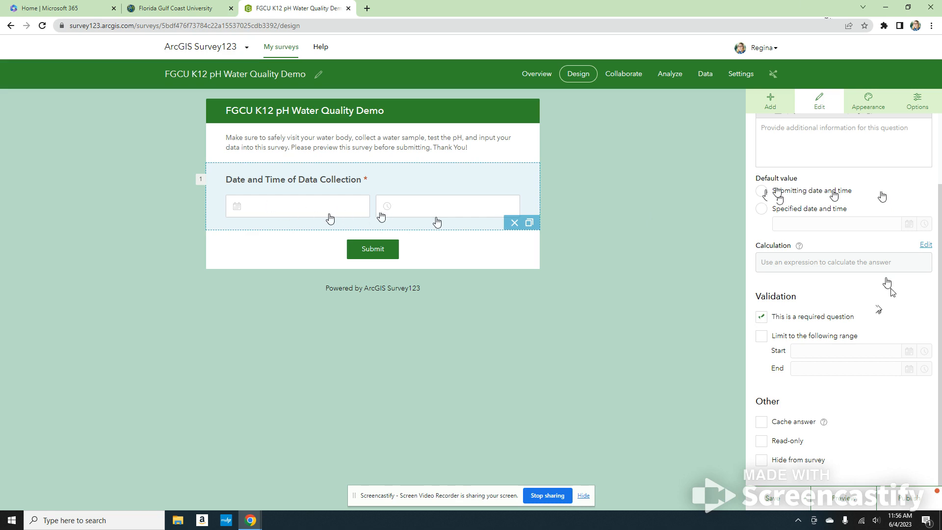
Set the date and time question to default to the submitting date and time, hide it from the survey, and save.
click(773, 190)
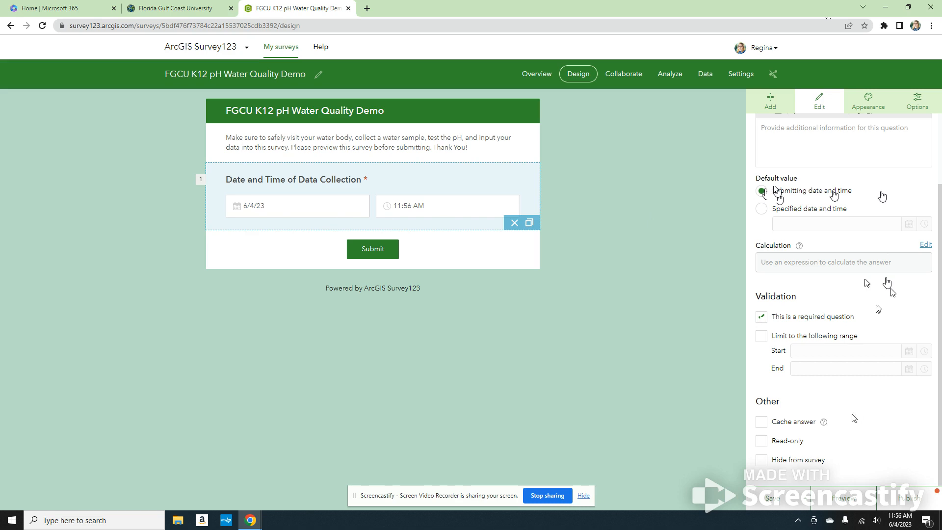
click(761, 460)
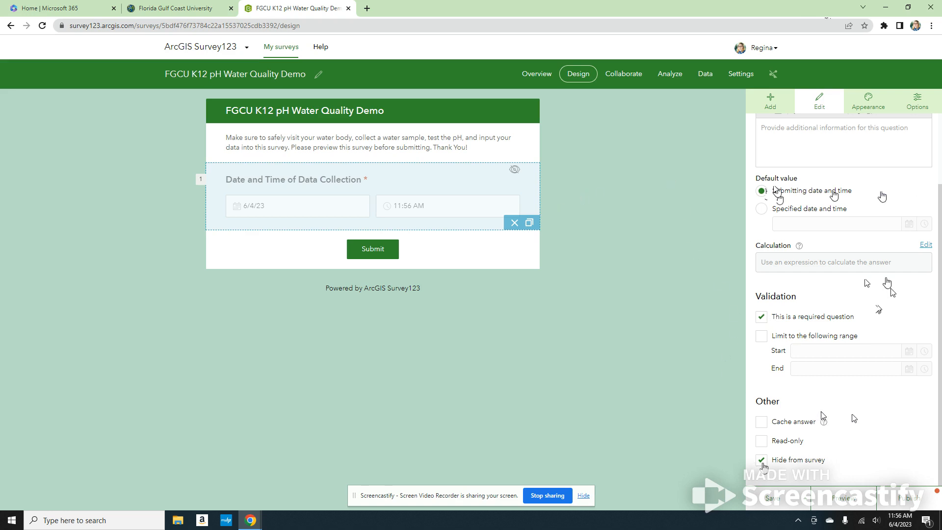
scroll(829, 408, up, 2)
scroll(829, 408, down, 2)
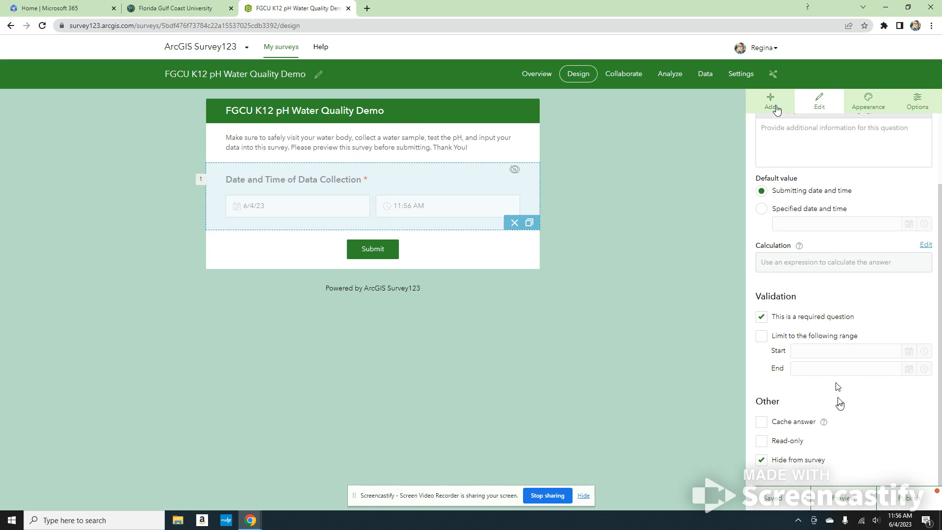
Add a Map question labelled "Location of Data Collection".
click(771, 102)
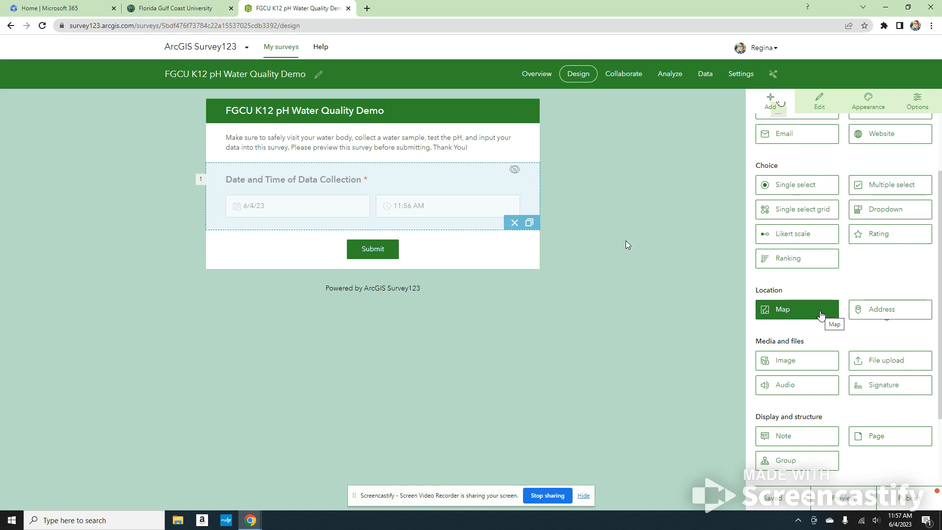
click(820, 314)
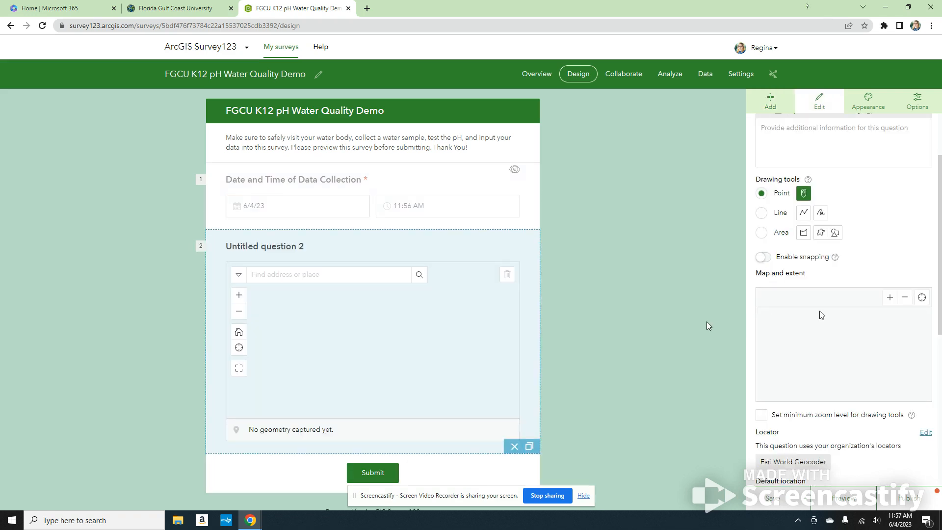
scroll(894, 250, up, 1)
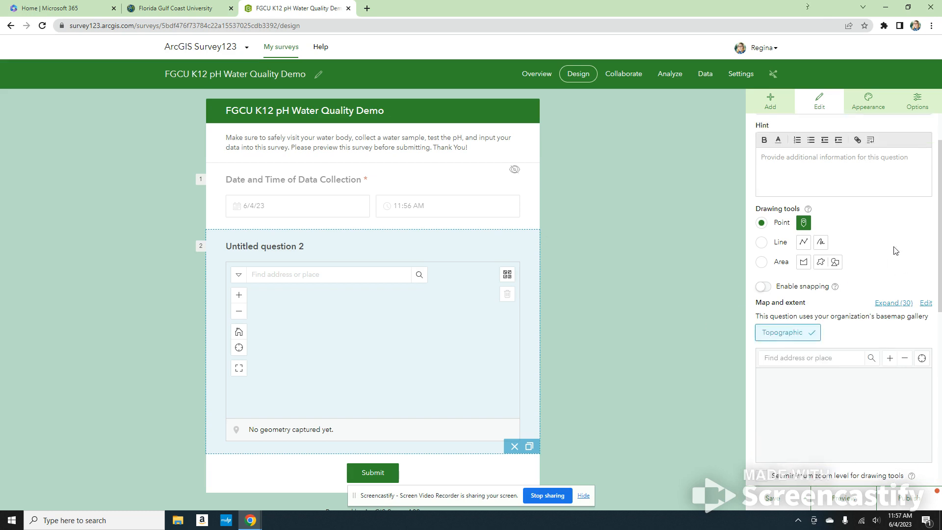
scroll(895, 250, up, 1)
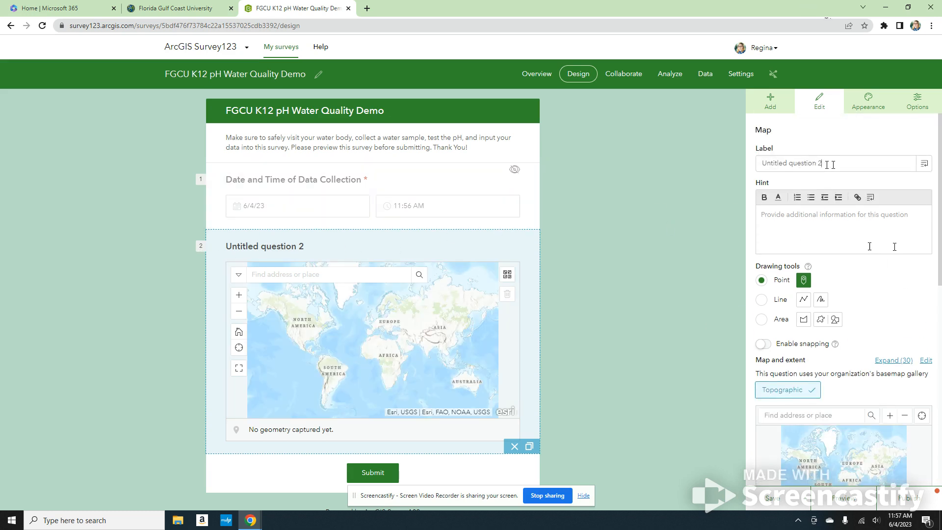
key(BackSpace)
key(BackSpace)
key(BackSpace)
key(BackSpace)
key(BackSpace)
key(BackSpace)
key(BackSpace)
key(BackSpace)
key(BackSpace)
key(BackSpace)
key(BackSpace)
key(BackSpace)
key(BackSpace)
key(BackSpace)
key(BackSpace)
key(BackSpace)
key(BackSpace)
key(BackSpace)
key(BackSpace)
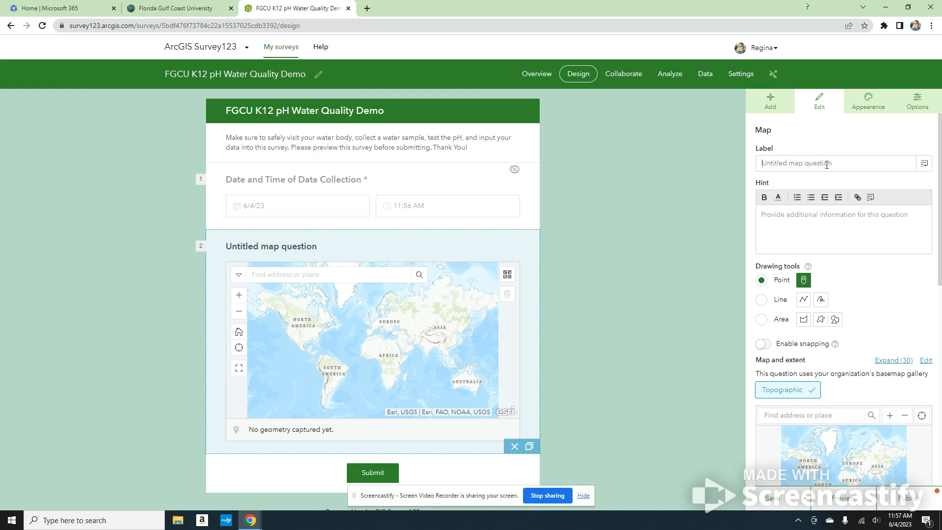
text(Location of Data)
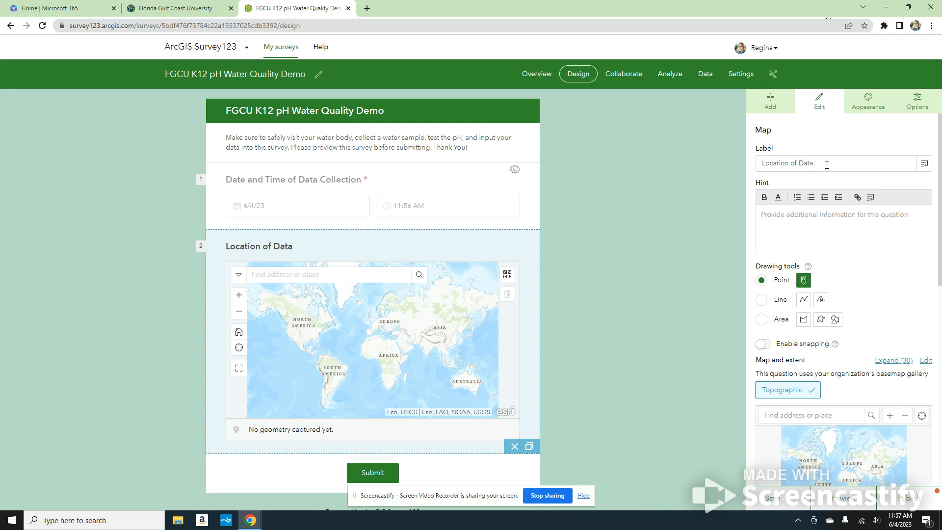
text( Collection)
Make the map question required, default it to the device location requested when answering the question, and save the survey.
scroll(856, 319, down, 4)
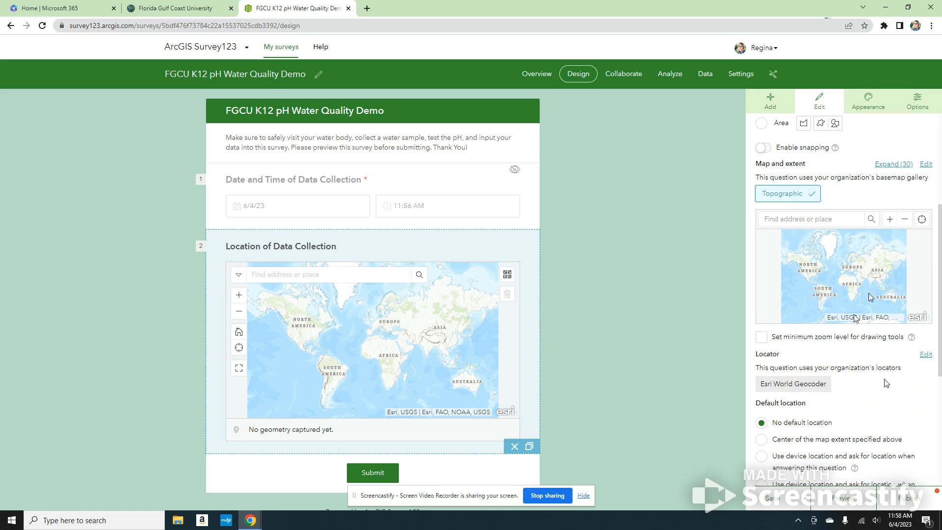
scroll(885, 383, down, 4)
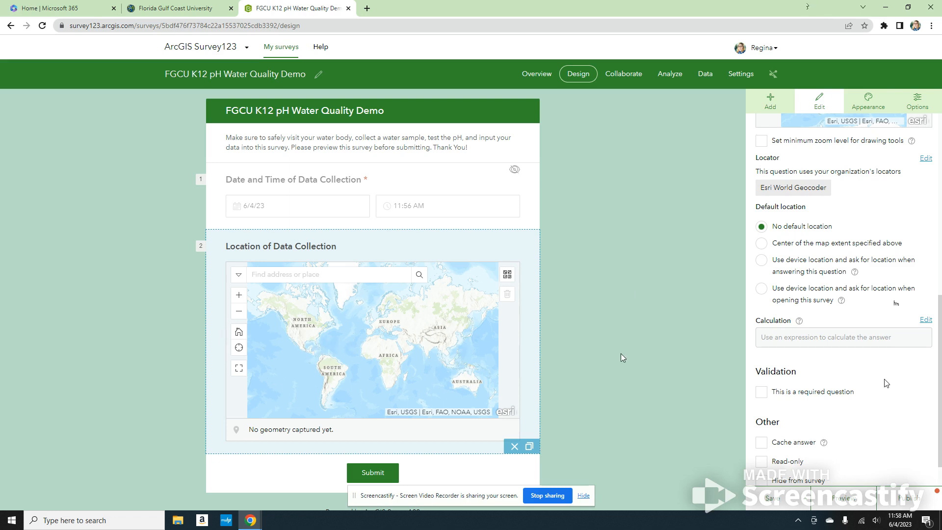
click(761, 263)
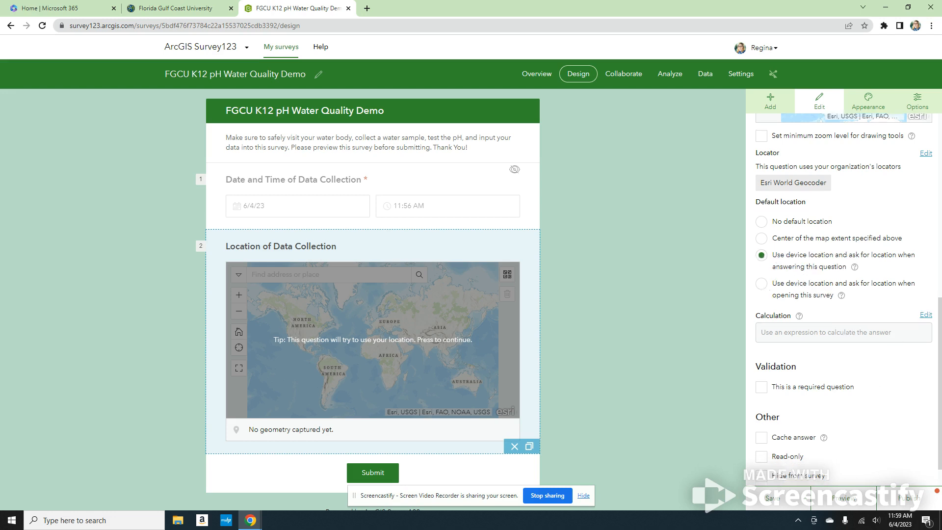
scroll(875, 382, down, 1)
click(761, 353)
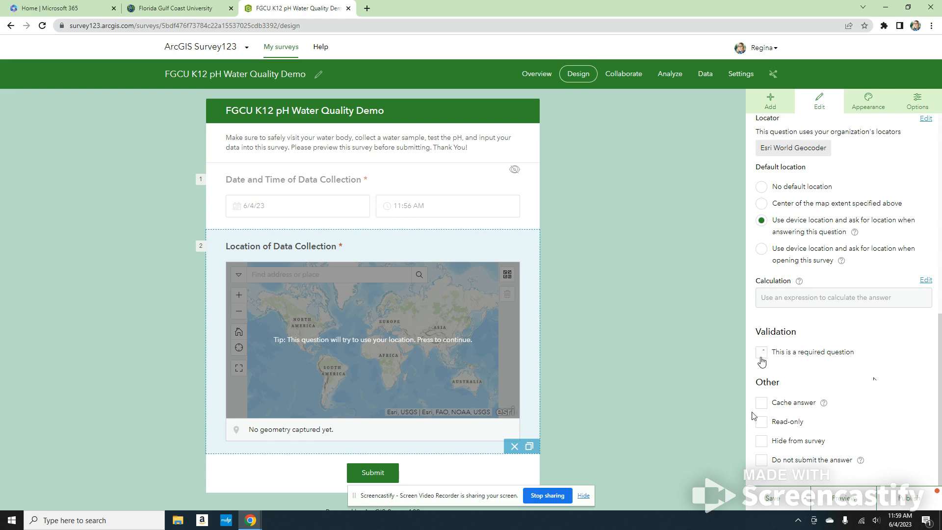
click(761, 352)
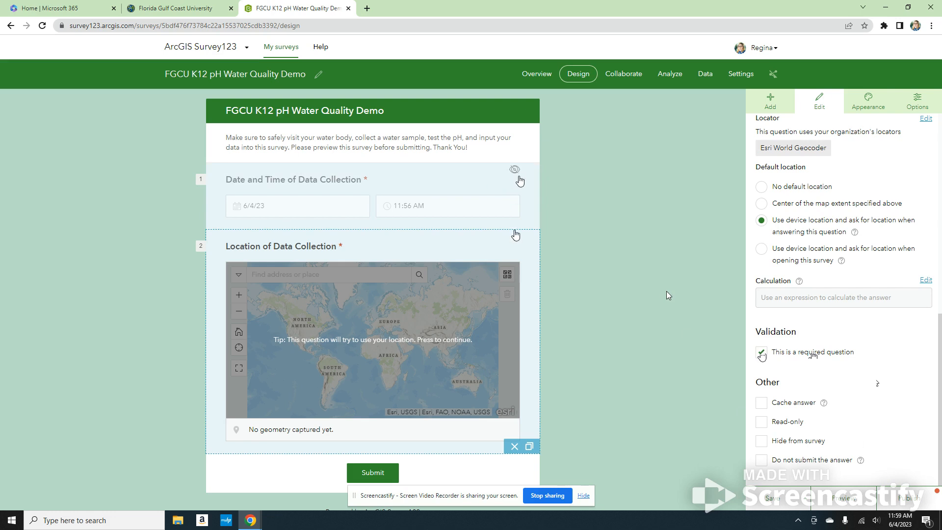
click(761, 352)
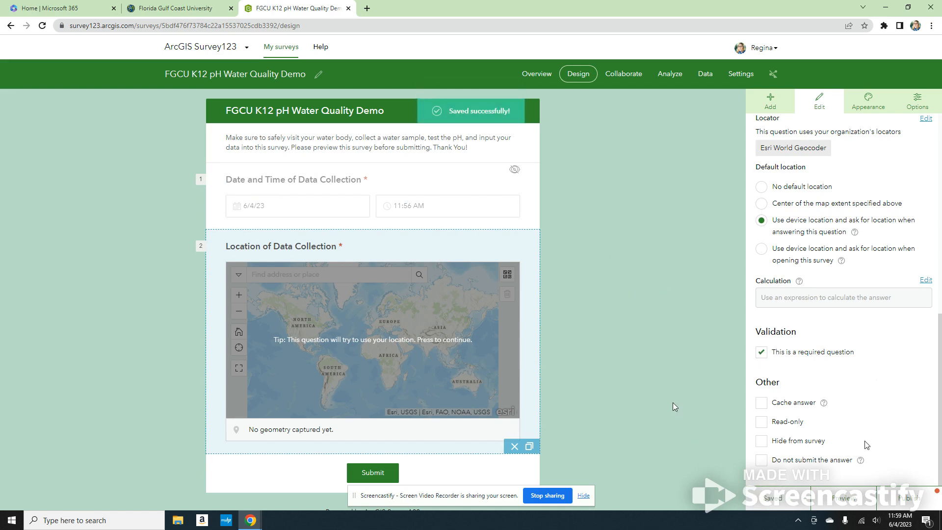
Add a Number question labelled "pH Value of Water Sample" below the map question.
scroll(661, 366, down, 1)
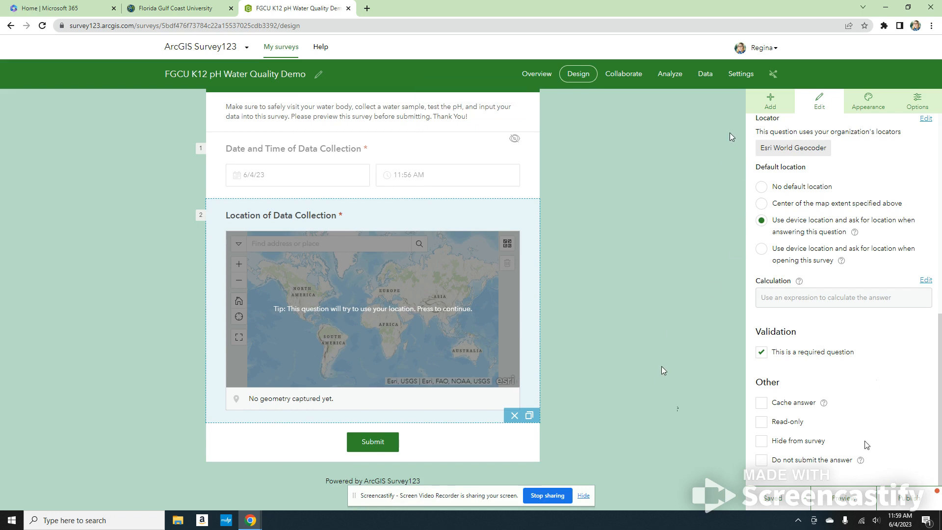
click(770, 109)
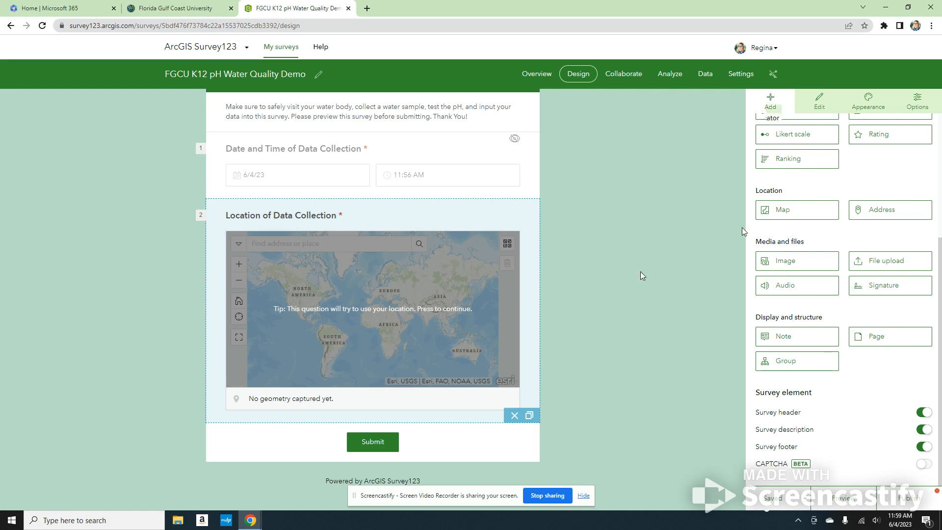
scroll(883, 353, up, 1)
scroll(882, 378, up, 3)
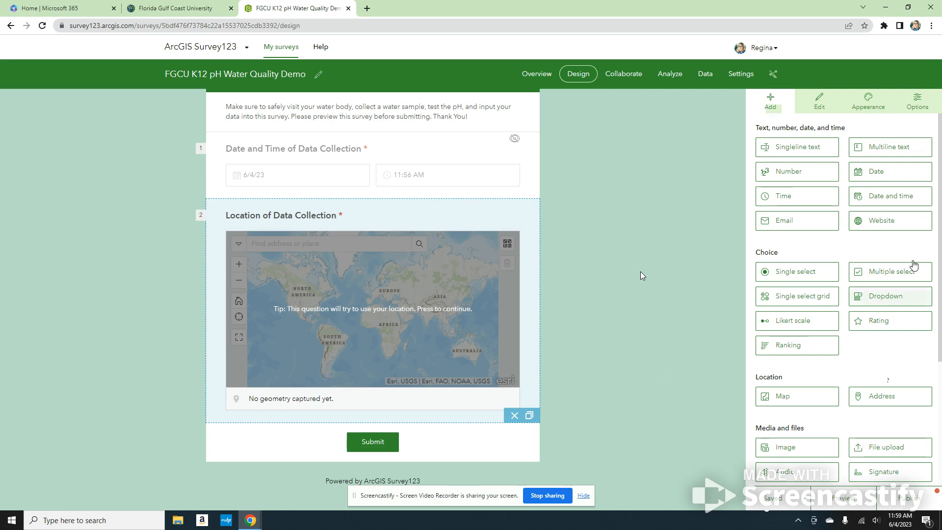
click(815, 170)
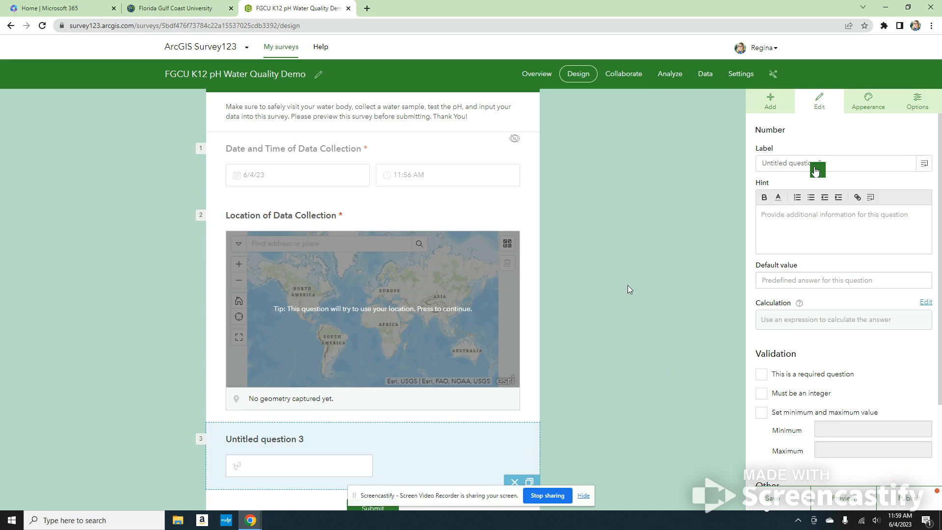
scroll(509, 298, down, 2)
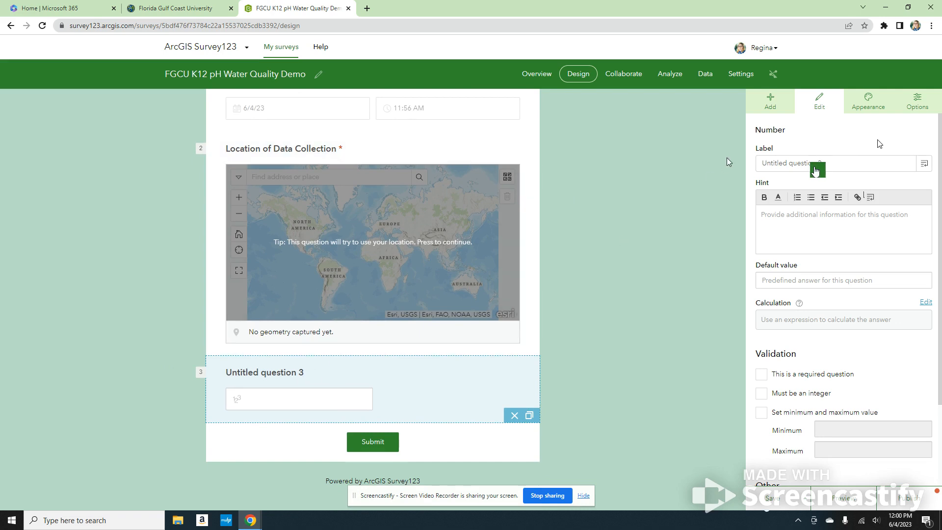
click(886, 162)
key(BackSpace)
key(BackSpace)
key(BackSpace)
key(BackSpace)
key(BackSpace)
key(BackSpace)
key(BackSpace)
key(BackSpace)
key(BackSpace)
key(BackSpace)
key(BackSpace)
key(BackSpace)
key(BackSpace)
key(BackSpace)
key(BackSpace)
key(BackSpace)
key(BackSpace)
key(BackSpace)
key(BackSpace)
text(pH)
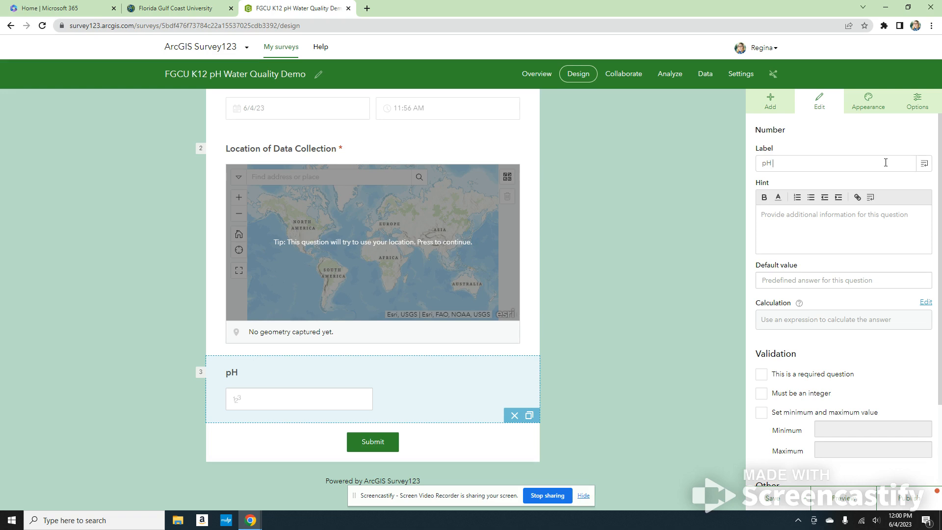
text(Value of Water Sample)
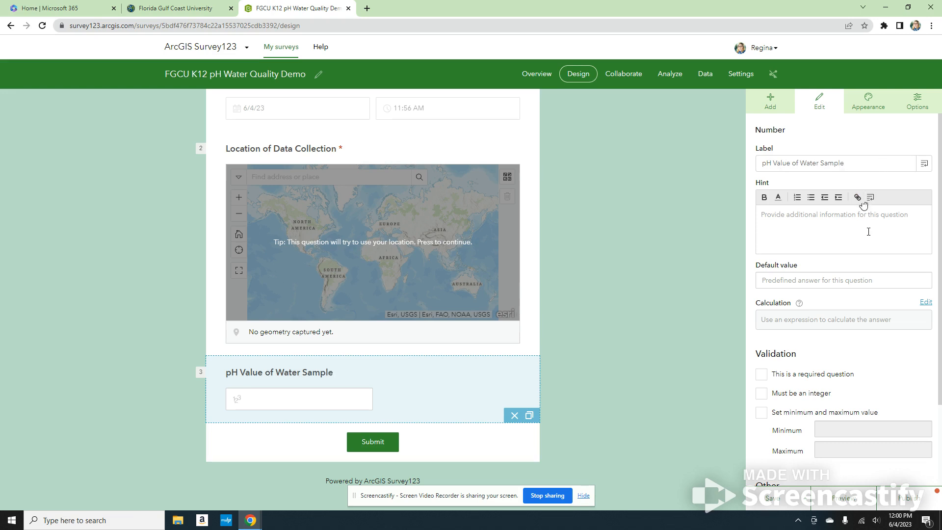
Make the pH question required with a minimum of 0 and a maximum of 14, and save the survey.
scroll(868, 255, down, 2)
click(761, 276)
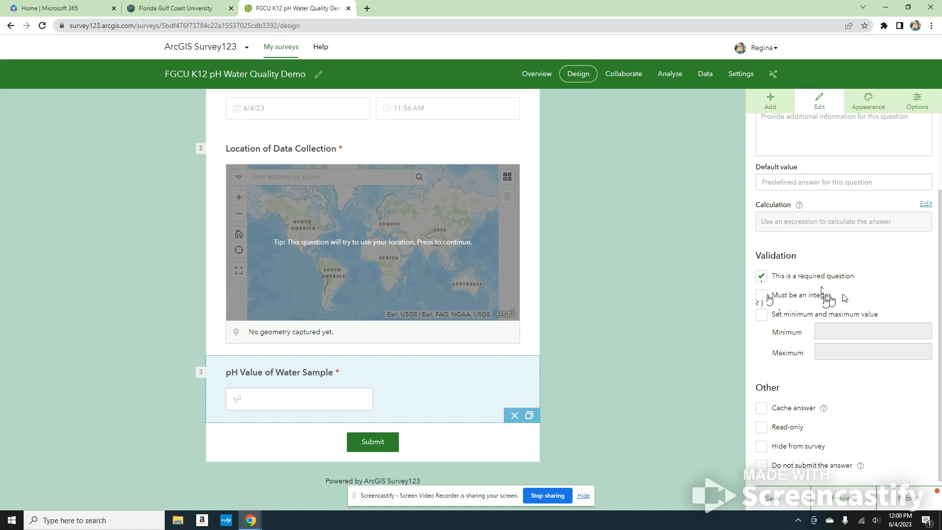
click(761, 315)
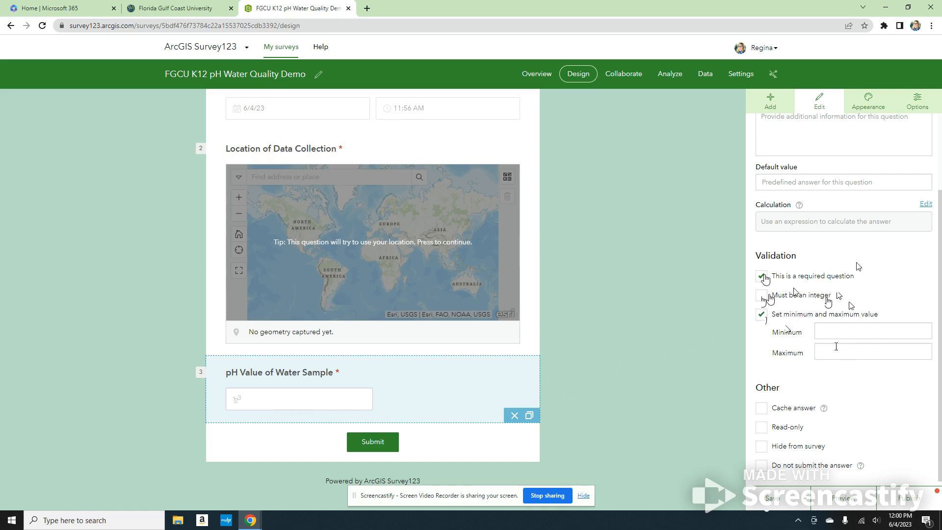
click(847, 336)
text(0)
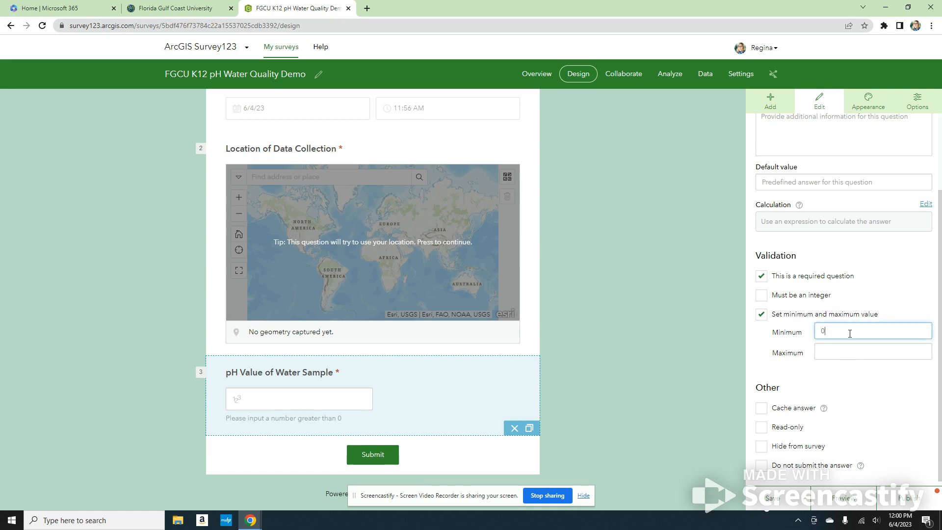
click(850, 349)
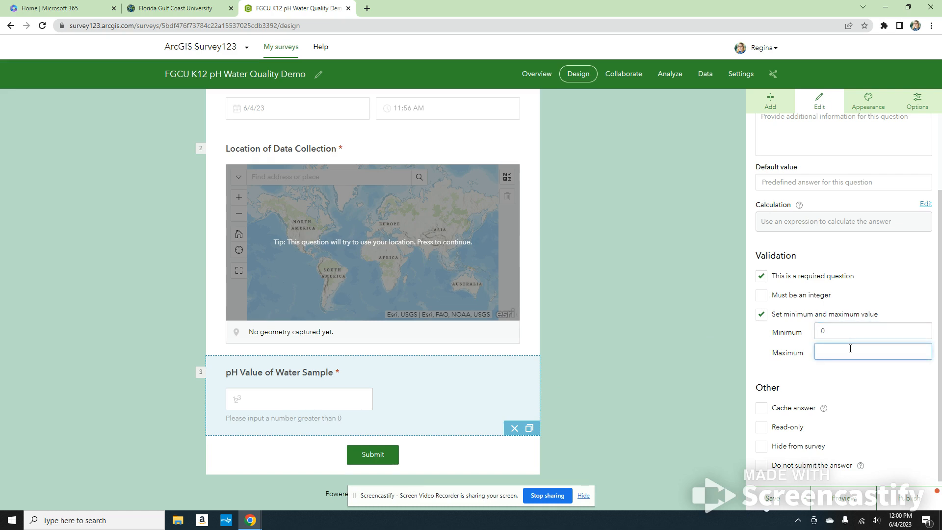
text(12)
click(869, 385)
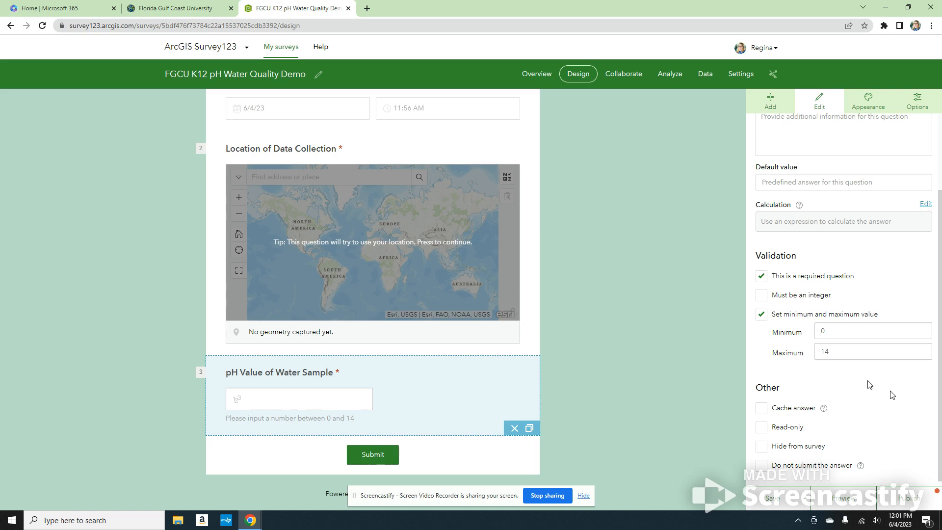
scroll(892, 394, down, 1)
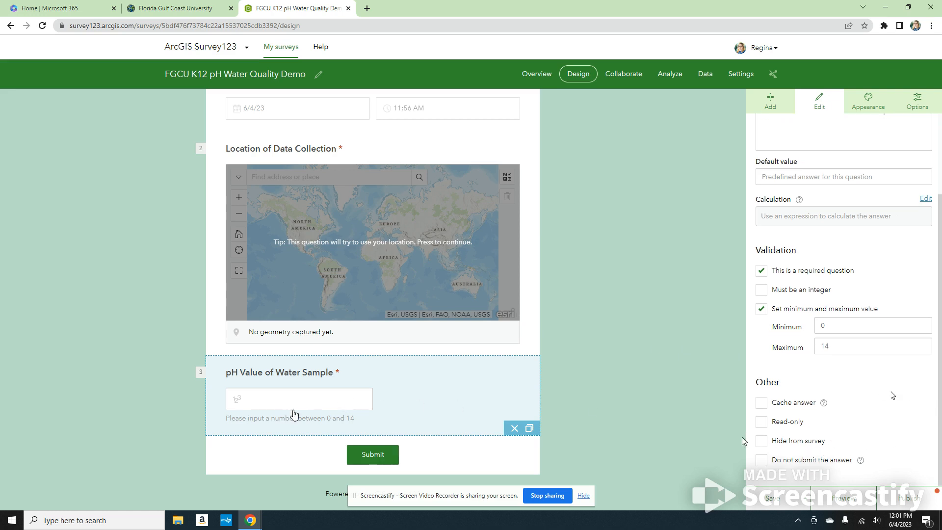
scroll(588, 386, up, 2)
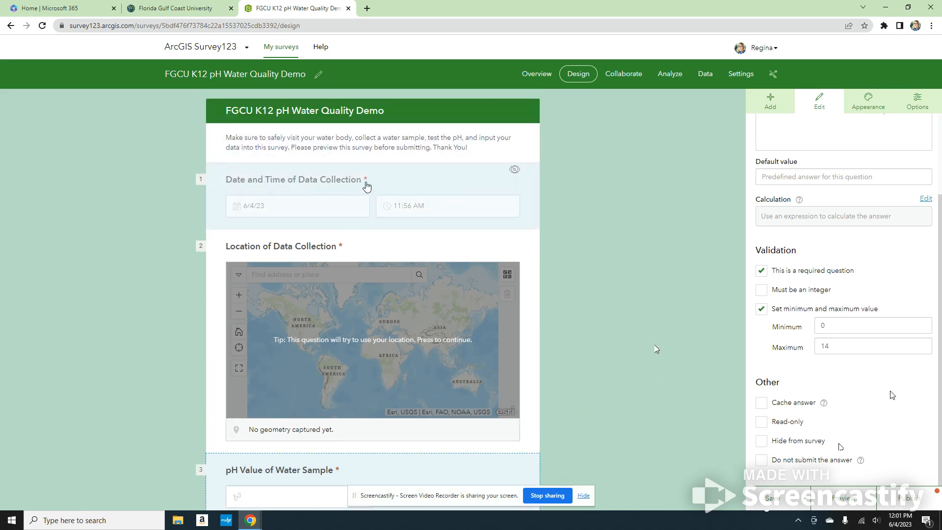
scroll(616, 254, down, 2)
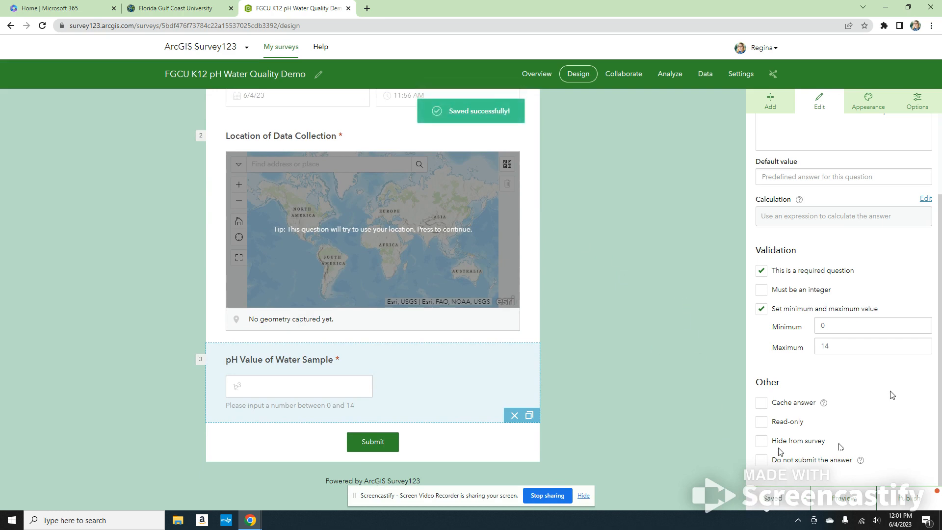
Preview the survey in the phone and tablet layouts, and activate the location map in the tablet preview.
scroll(686, 417, up, 2)
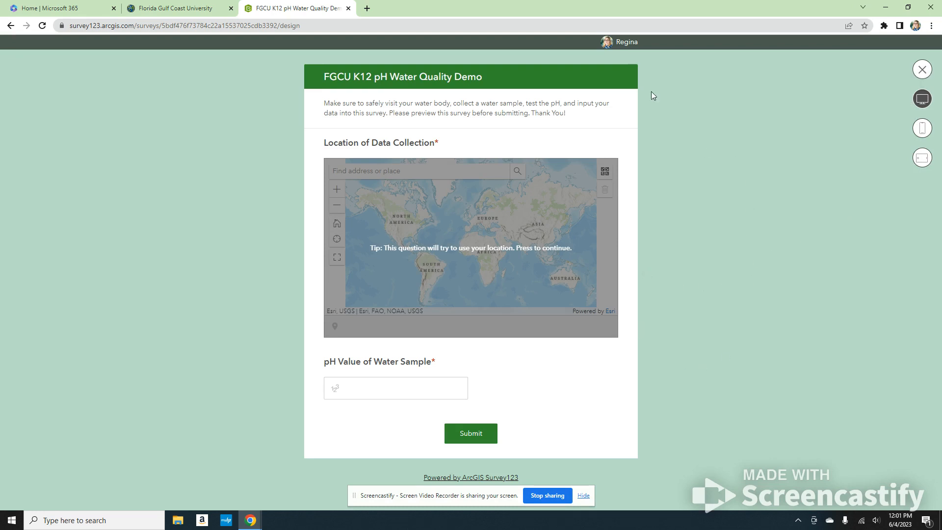
click(916, 128)
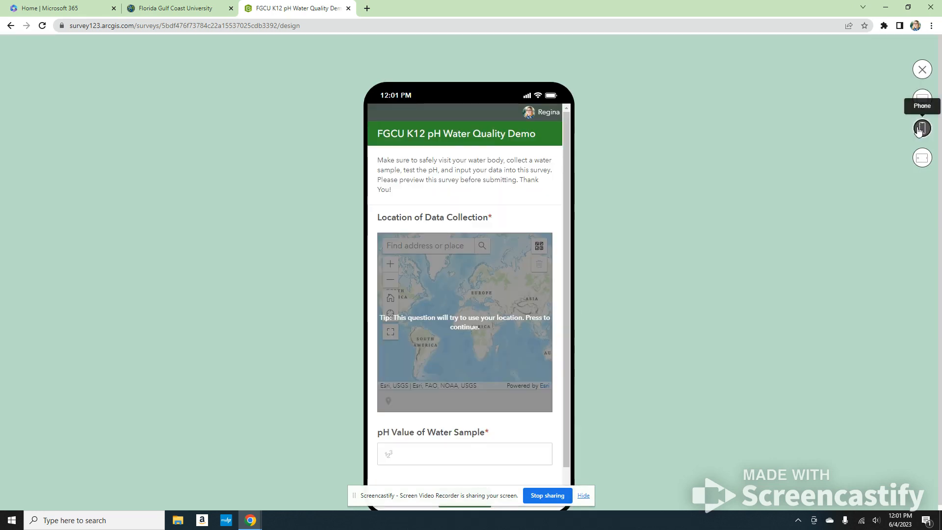
scroll(477, 241, down, 1)
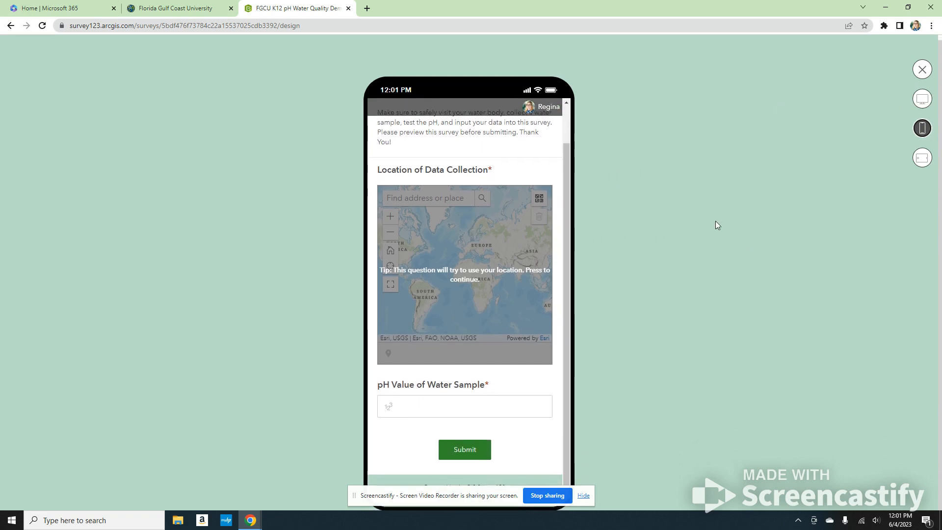
click(922, 158)
scroll(486, 246, down, 1)
scroll(498, 257, up, 3)
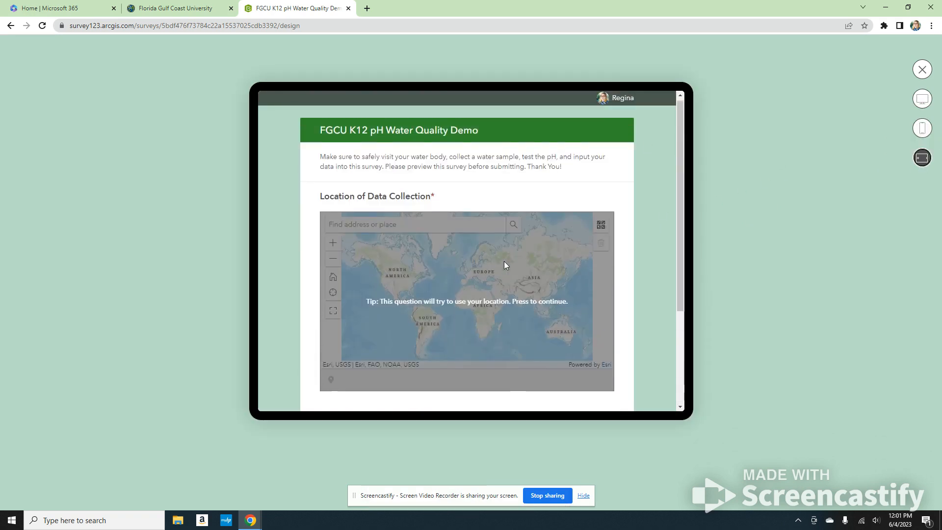
click(450, 275)
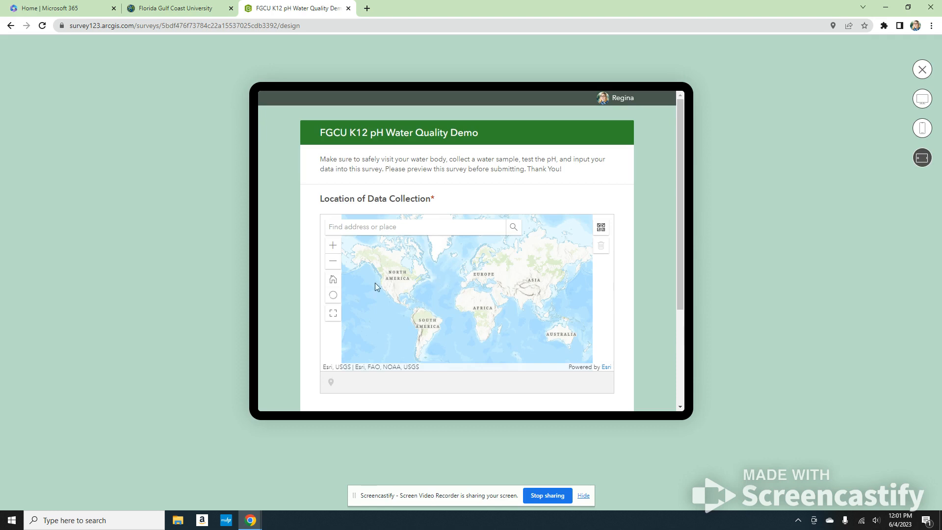
Review the questions in the tablet preview and mark a test location near Grove Rd on the map.
scroll(440, 295, down, 3)
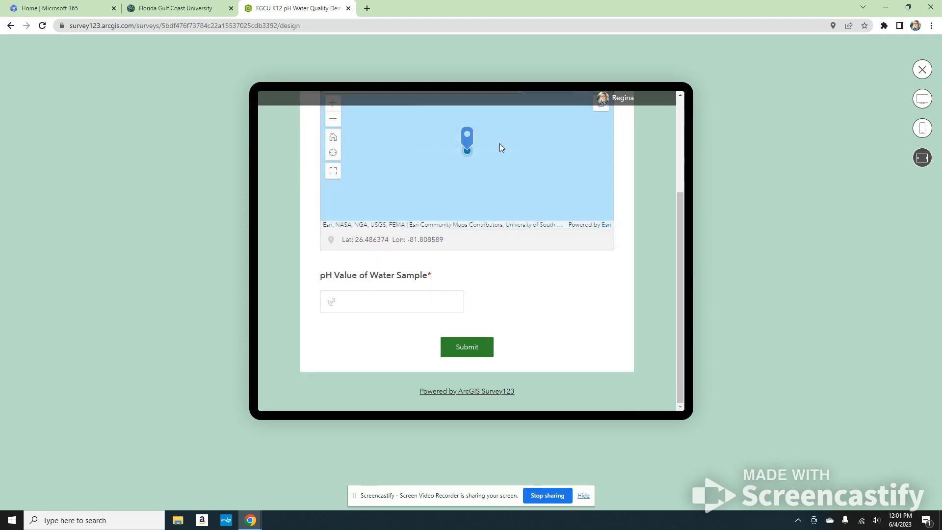
scroll(679, 207, up, 2)
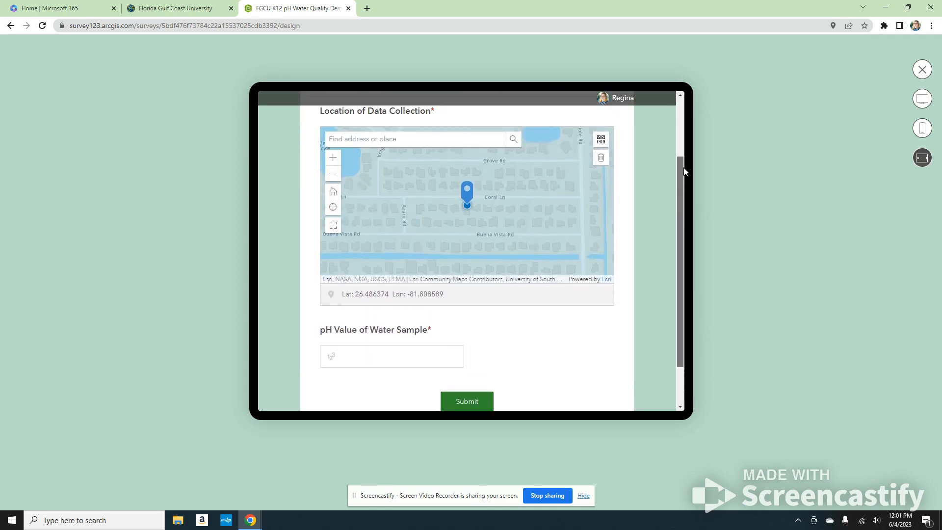
scroll(527, 190, down, 2)
scroll(502, 202, up, 3)
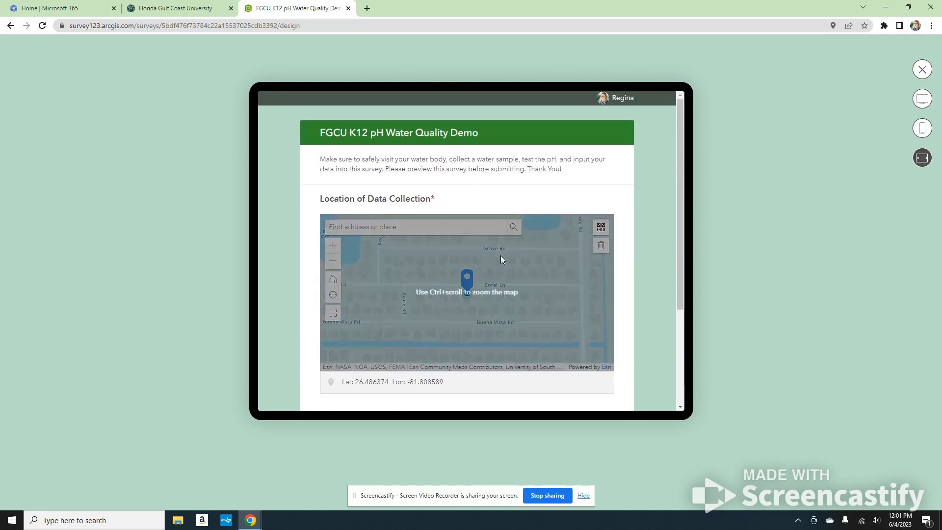
click(500, 255)
scroll(500, 255, down, 1)
scroll(500, 255, up, 1)
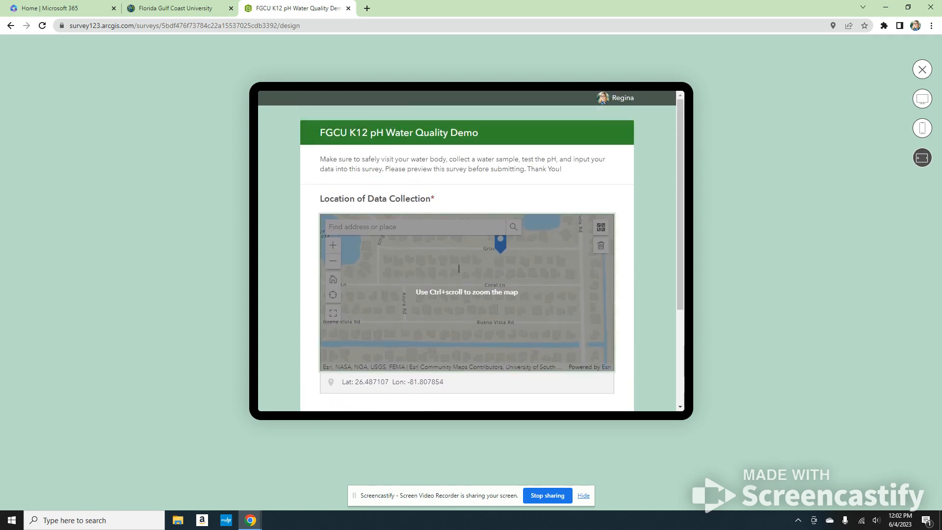
Mark the data collection location at the tip of the narrow inlet in Bonita Beach on the preview map.
scroll(458, 267, down, 5)
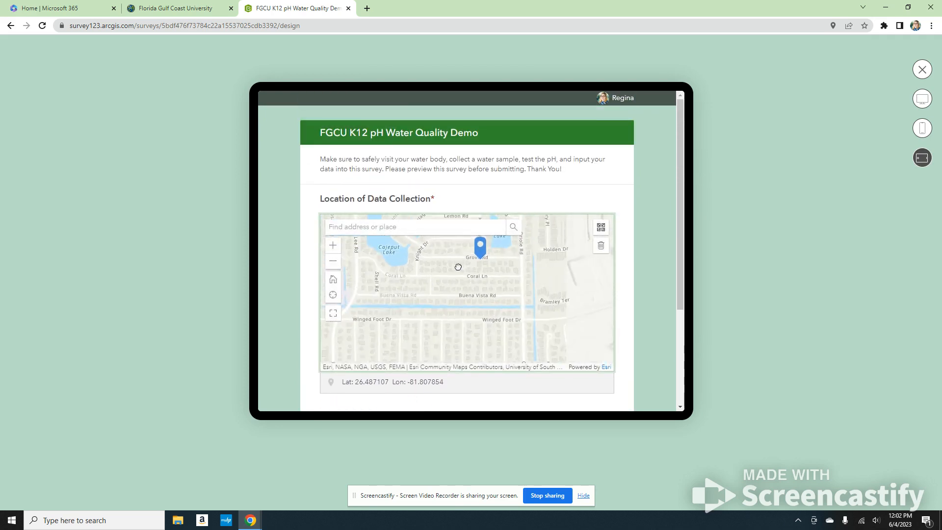
scroll(458, 266, down, 4)
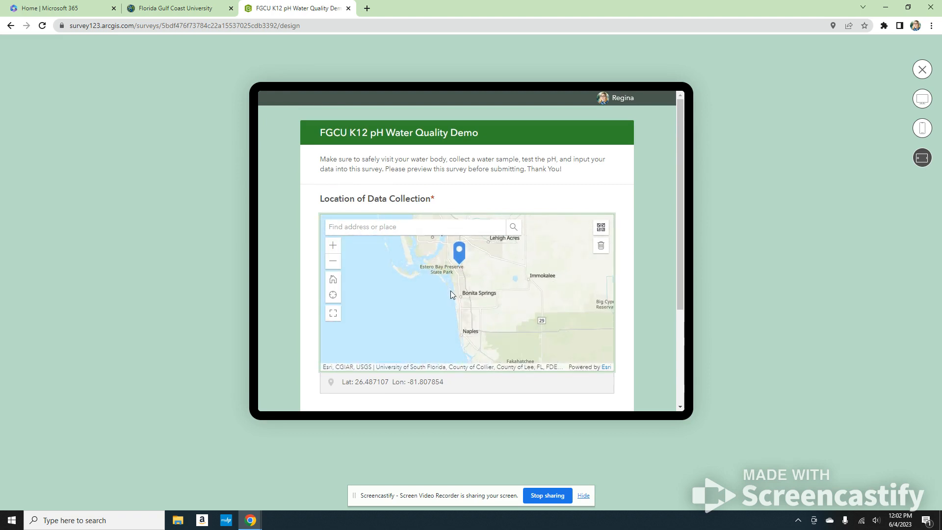
scroll(452, 292, up, 2)
scroll(451, 293, up, 3)
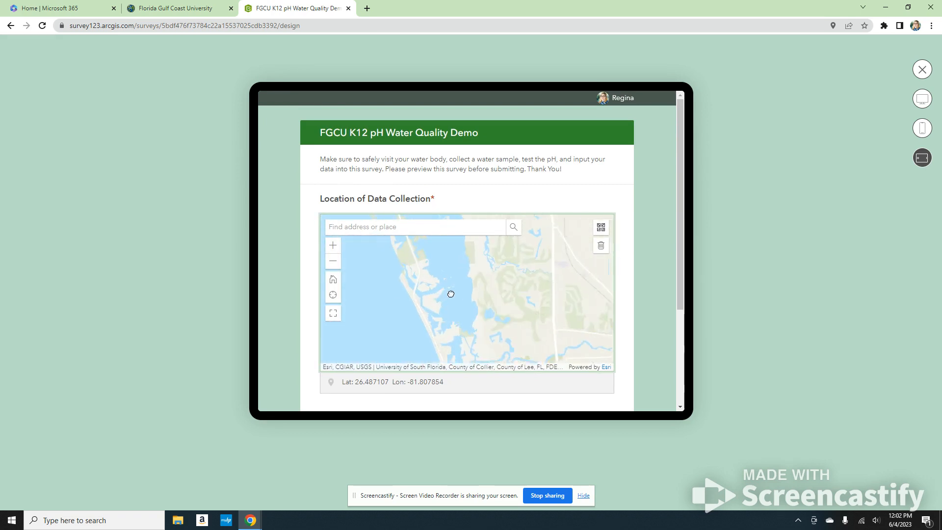
scroll(398, 302, up, 4)
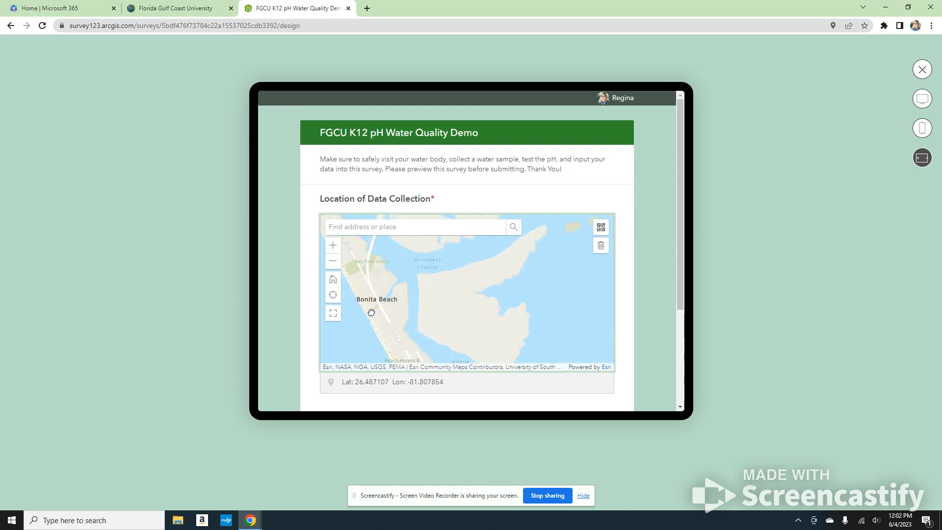
scroll(412, 297, up, 2)
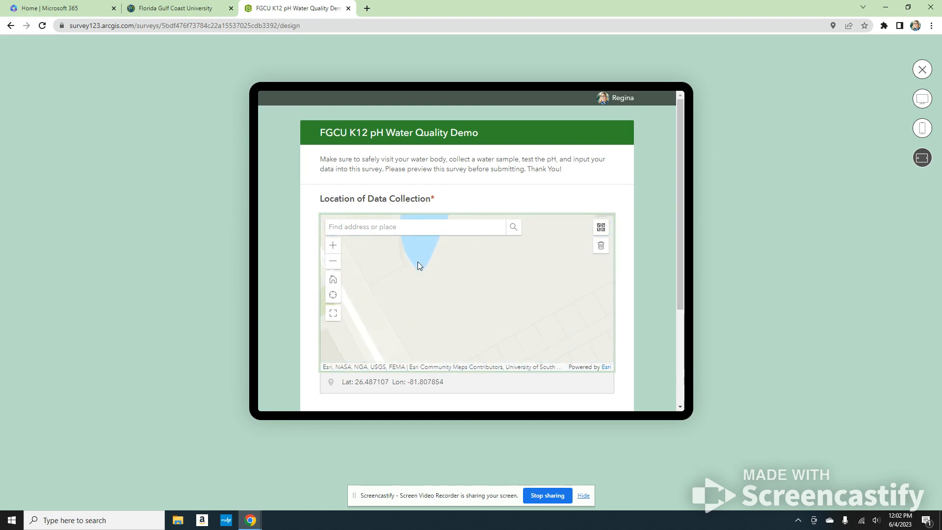
click(416, 270)
scroll(456, 276, down, 3)
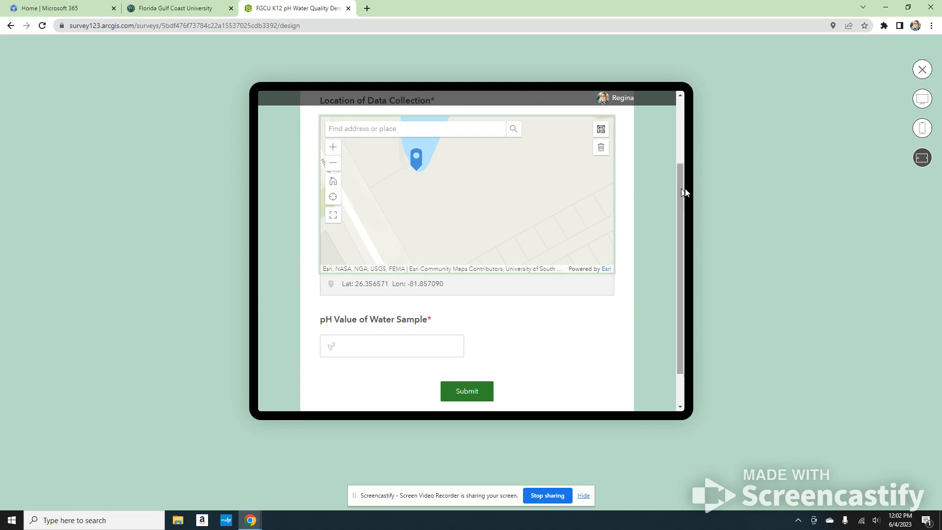
Move the location marker to the mouth of the Bonita Beach inlet, where it meets the wider channel.
drag(683, 192, 680, 153)
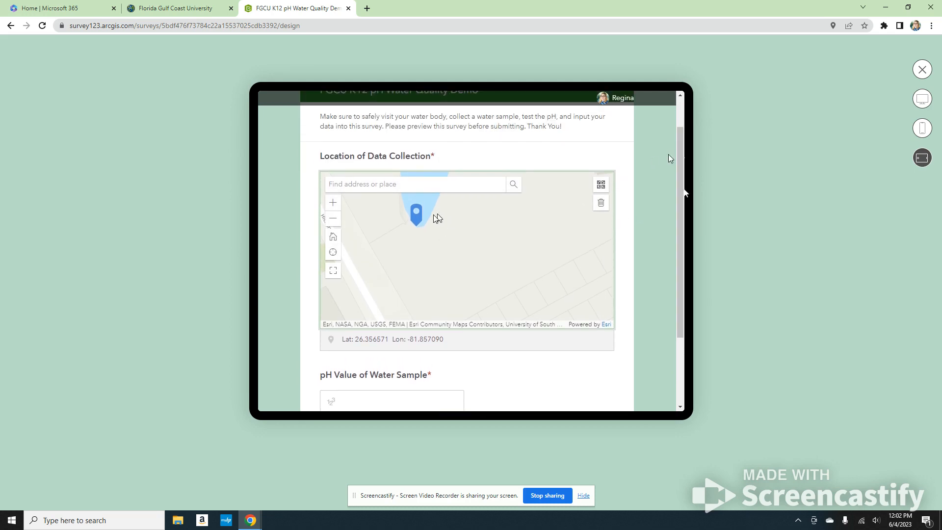
scroll(441, 218, down, 3)
drag(455, 220, 480, 296)
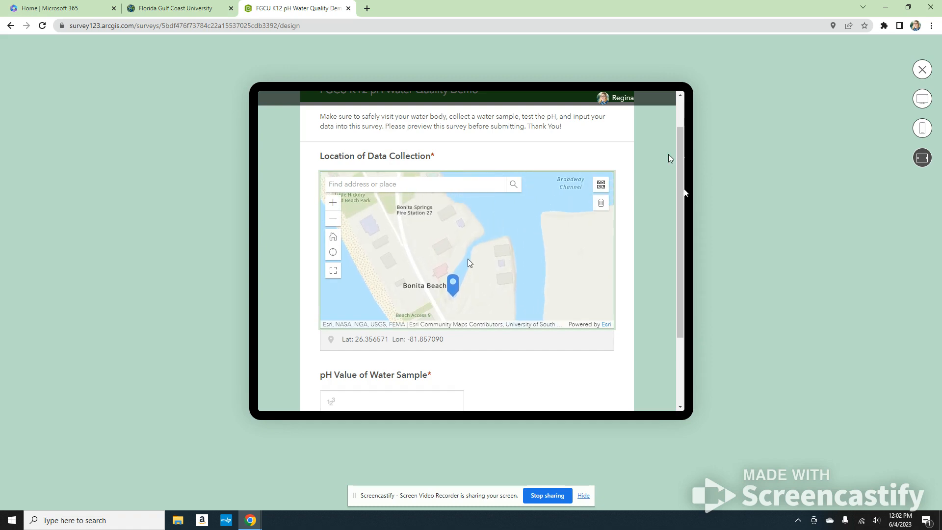
scroll(466, 258, up, 1)
click(480, 239)
scroll(482, 238, up, 2)
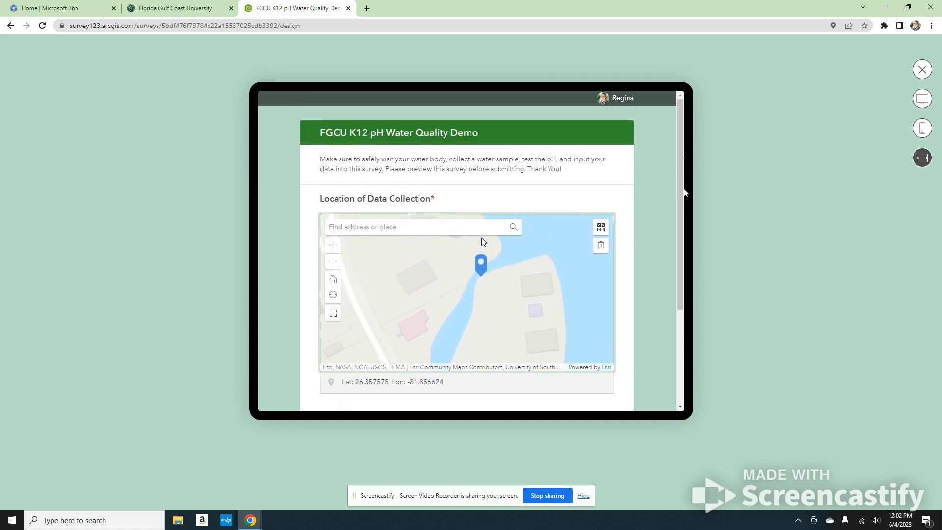
Test the pH question's limits with 900, replace it with a pH value of 7, and try submitting the preview.
scroll(643, 242, down, 3)
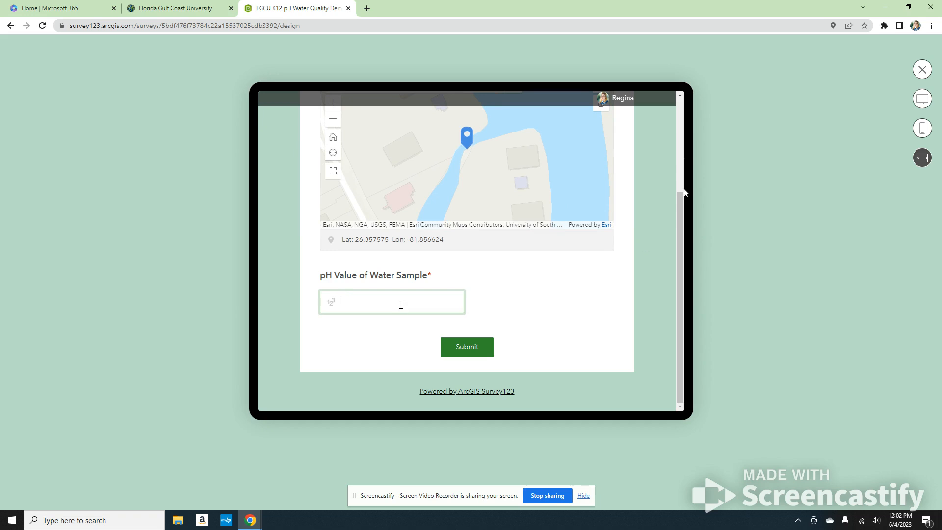
text(900)
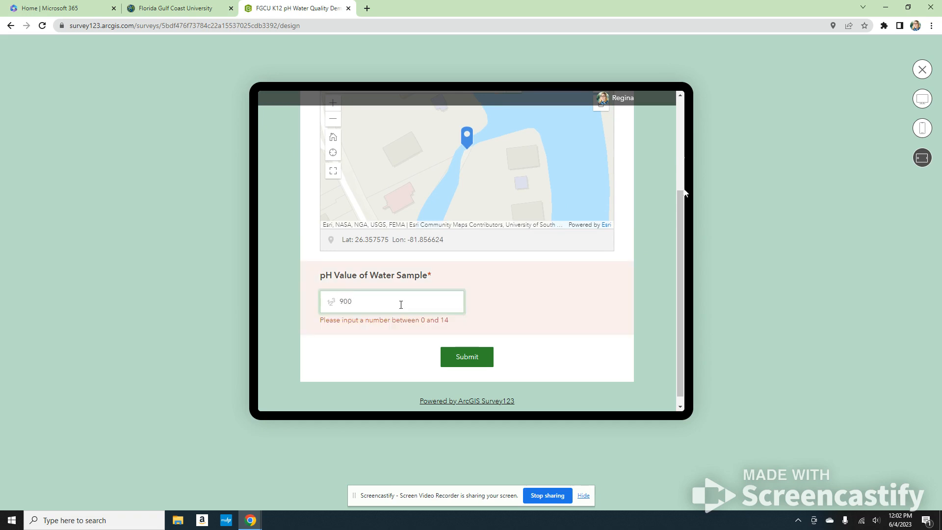
key(BackSpace)
key(BackSpace)
text(7)
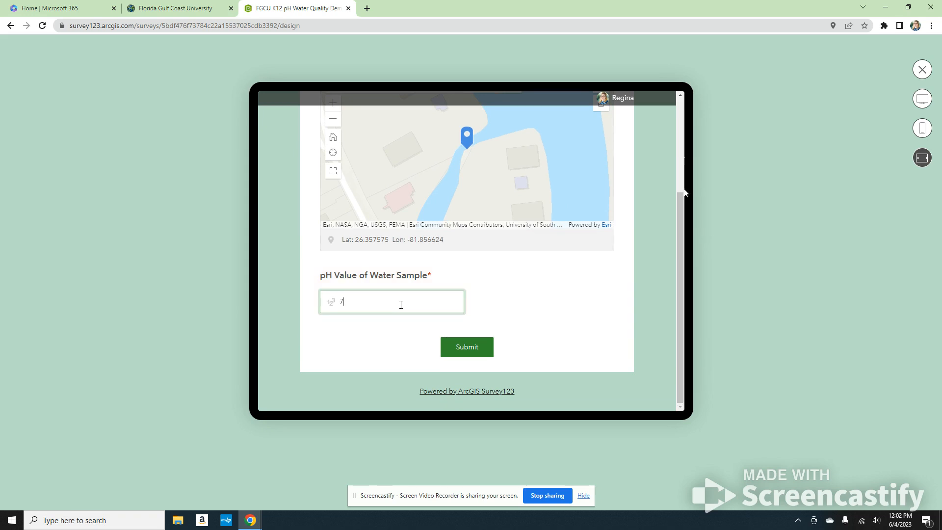
click(471, 348)
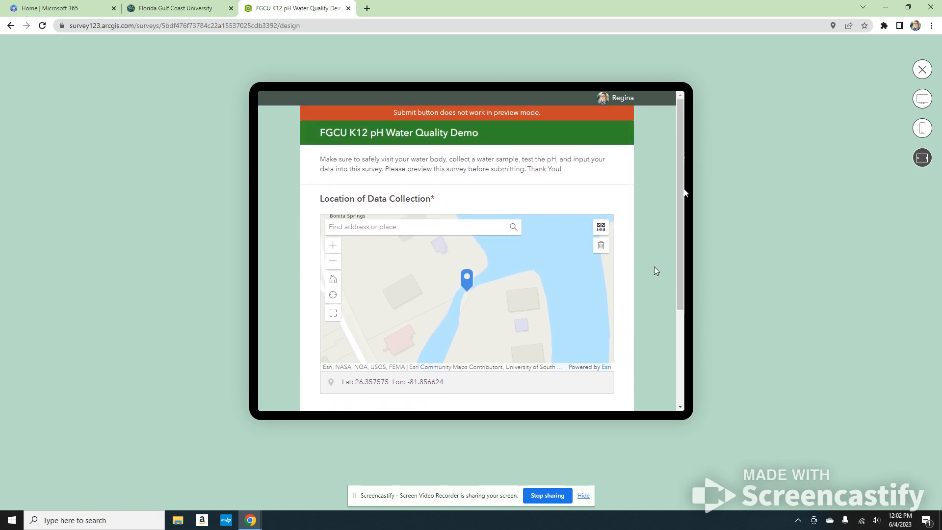
Check the filled-in survey in the desktop and phone previews, and close the preview.
scroll(654, 266, down, 3)
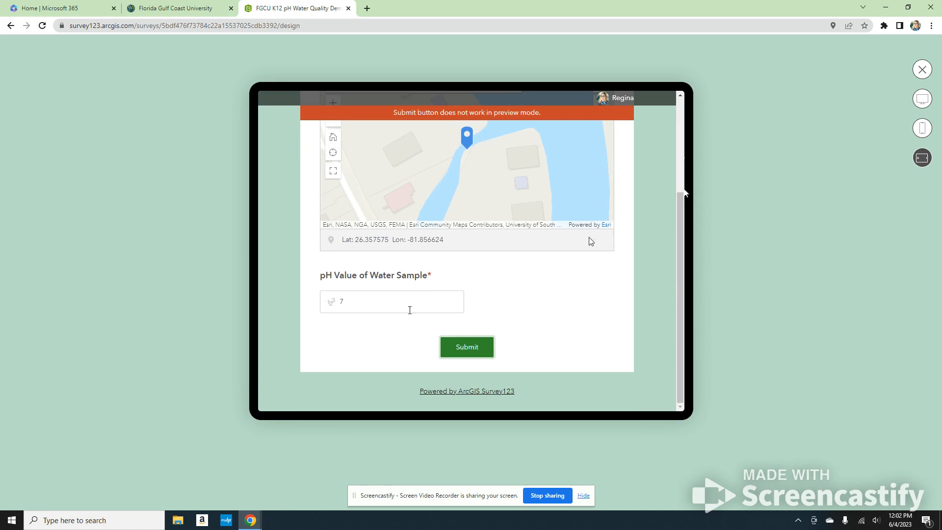
scroll(683, 191, up, 5)
click(917, 101)
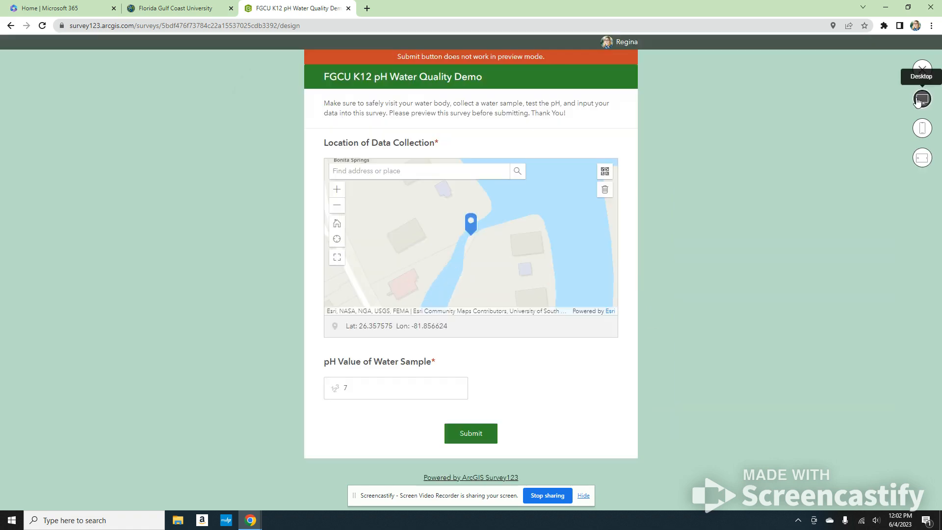
click(921, 127)
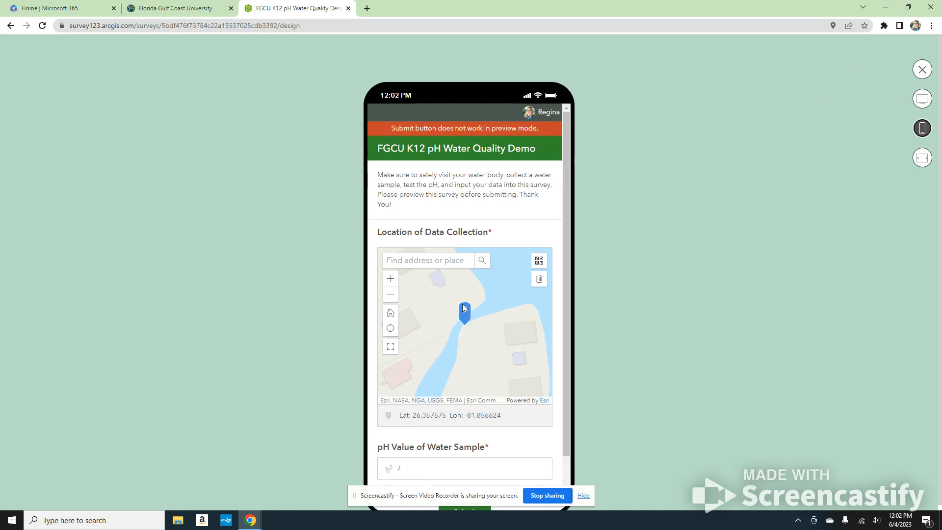
scroll(476, 297, down, 2)
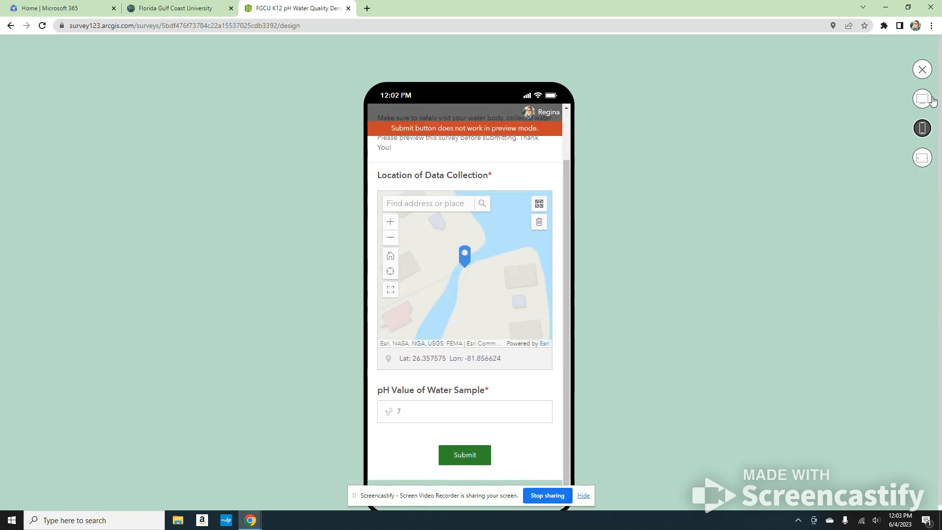
click(921, 70)
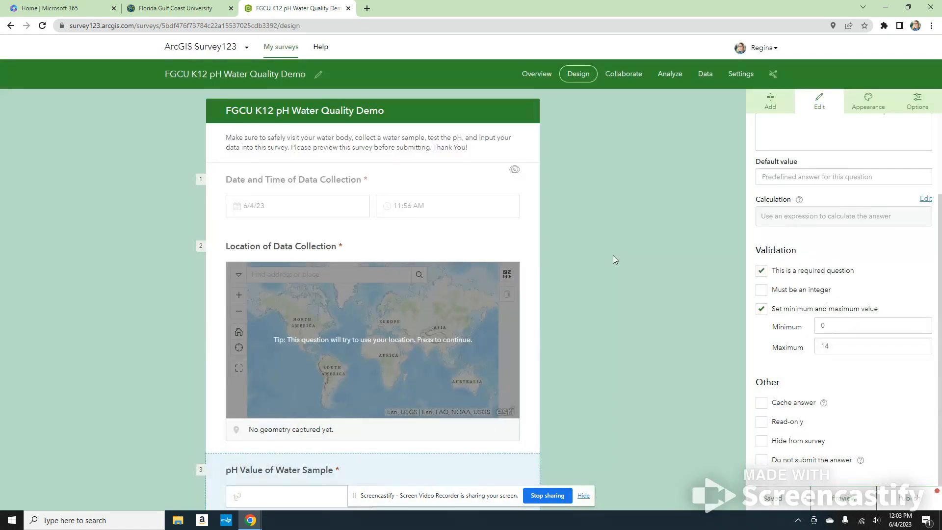
Publish the survey without changing its schema, and display its share link and QR code.
click(907, 498)
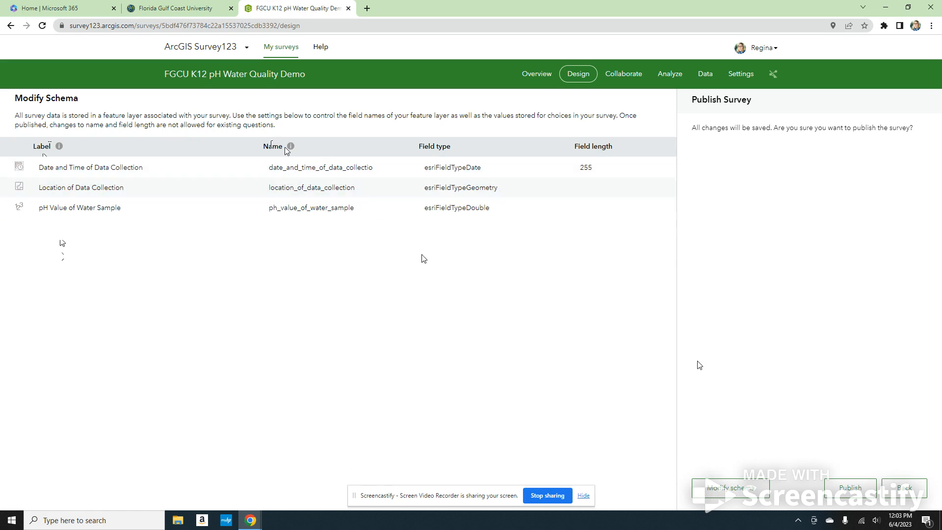
click(850, 487)
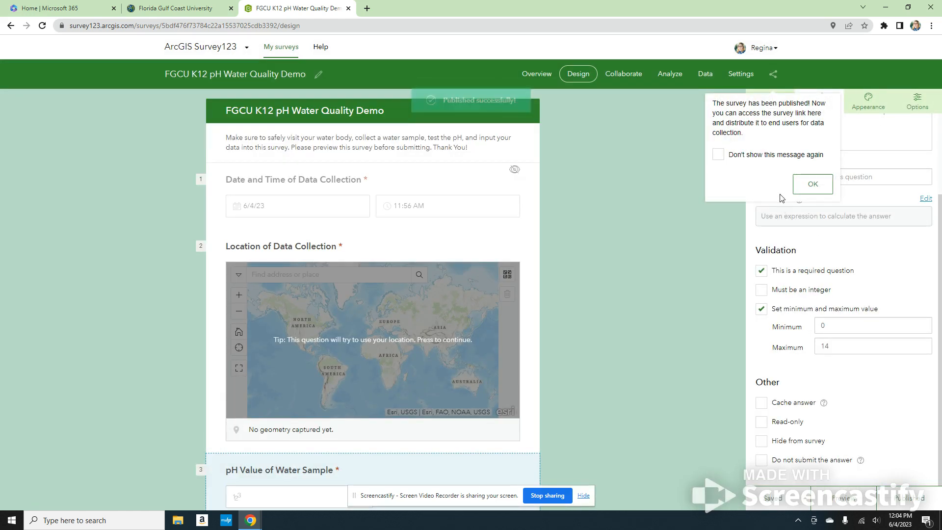
click(813, 191)
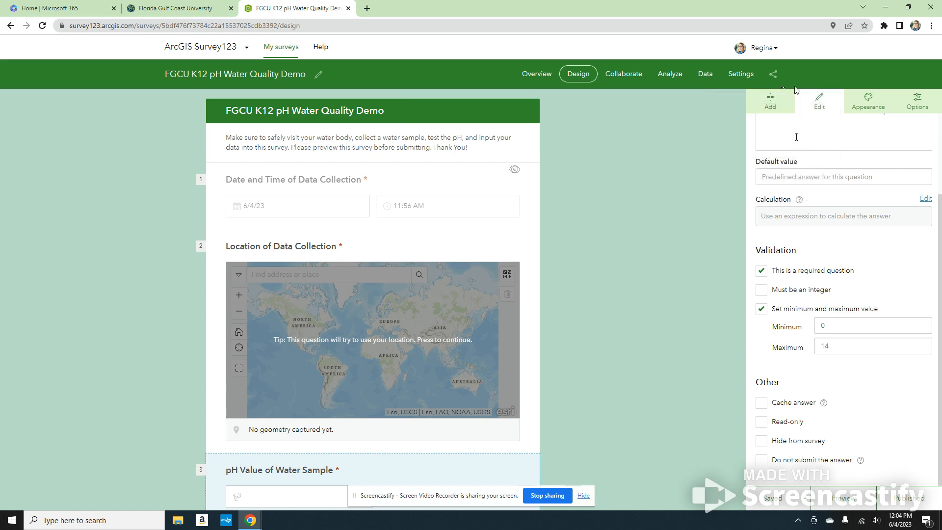
click(777, 77)
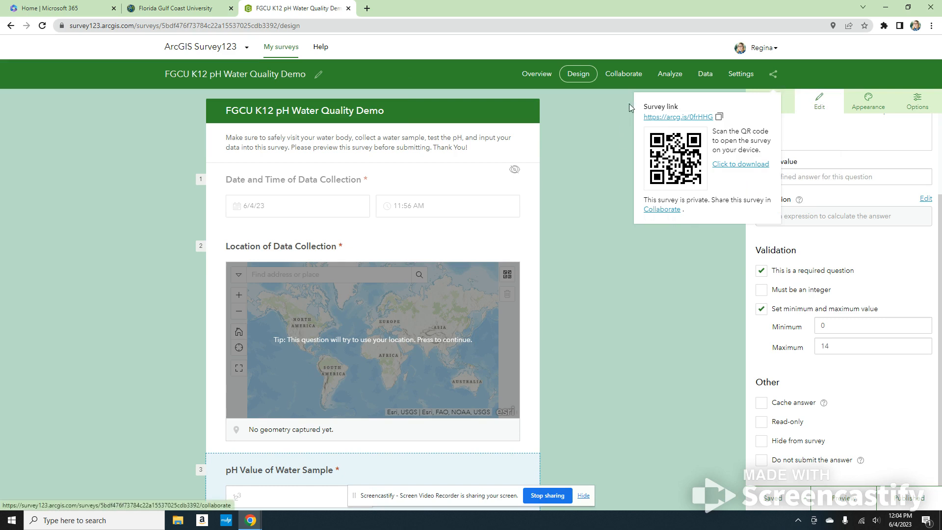
Share the survey with Everyone (public), asking users whether to open it in the browser or the Survey123 field app, and save.
click(637, 78)
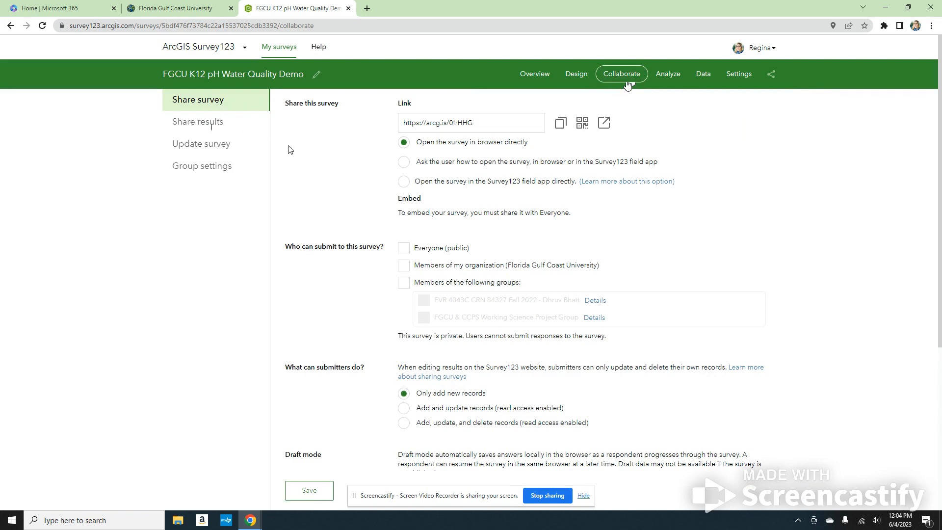
click(403, 162)
scroll(366, 183, down, 1)
click(404, 199)
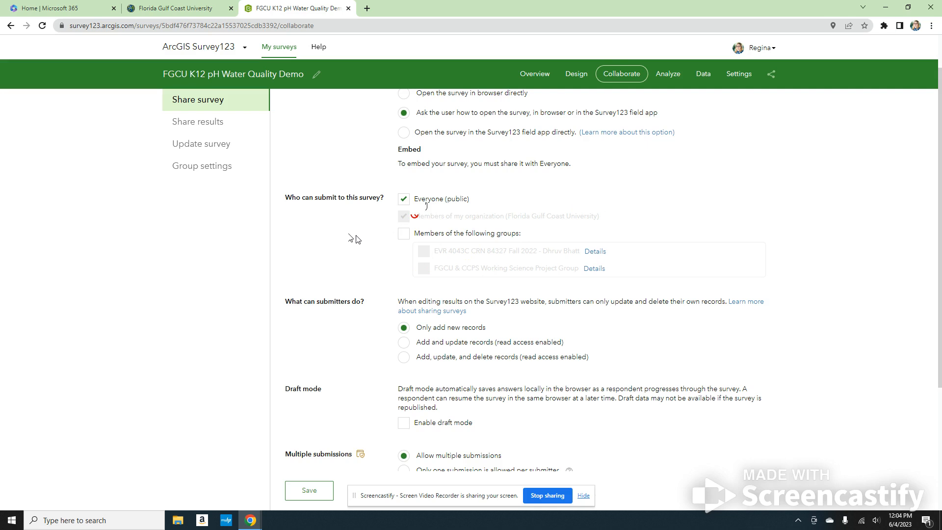
scroll(357, 239, down, 2)
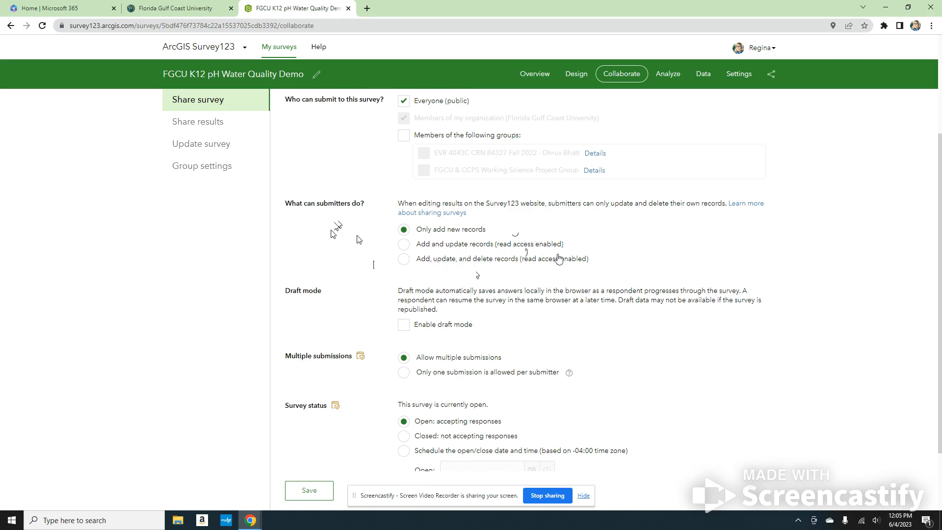
scroll(374, 260, down, 2)
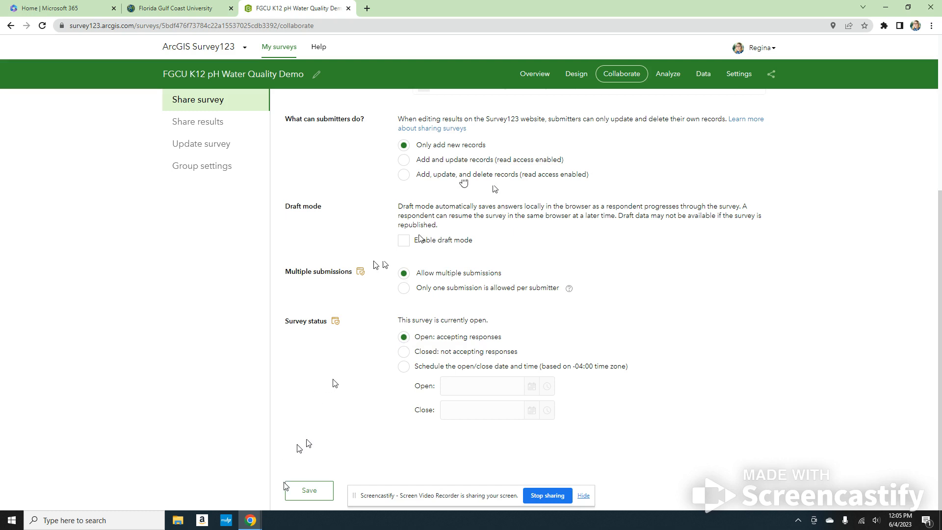
click(309, 490)
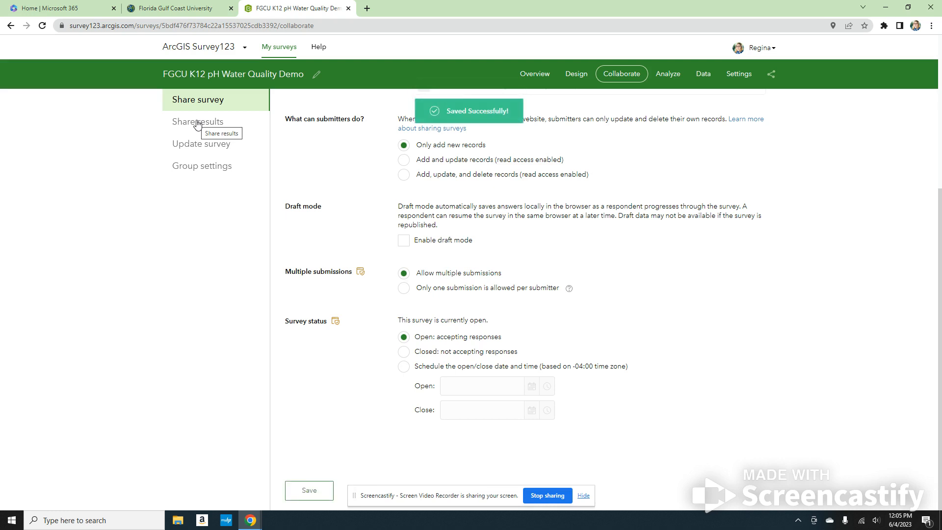
Share the survey results with Everyone (public), limiting viewers to only viewing their own submitted records, and save.
click(198, 123)
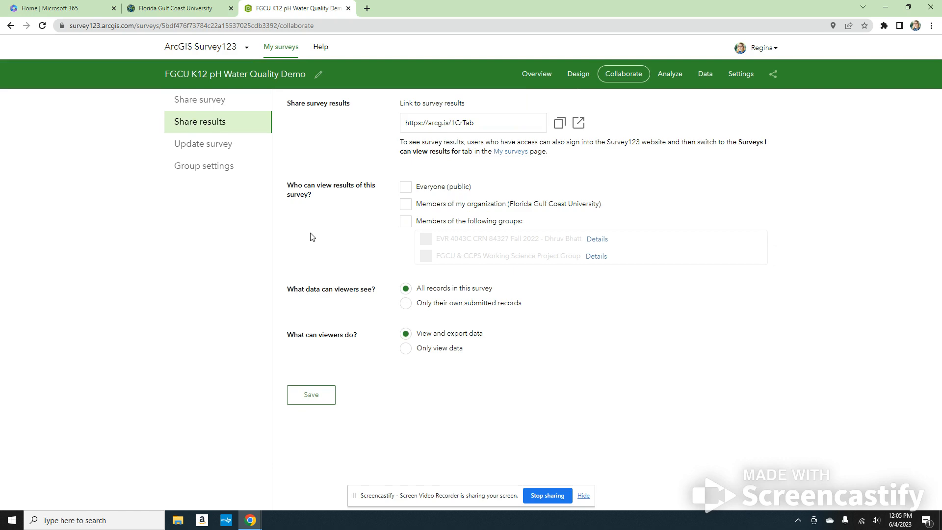
click(404, 188)
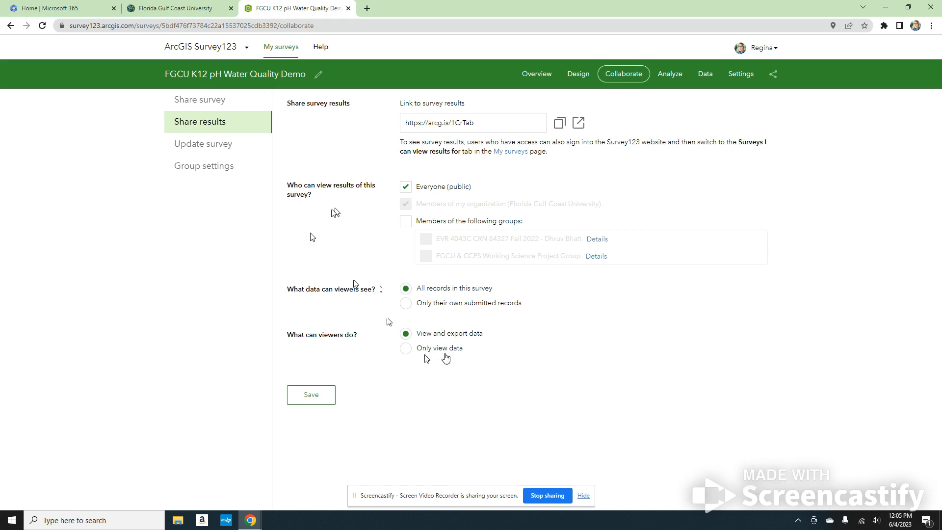
click(406, 304)
click(406, 348)
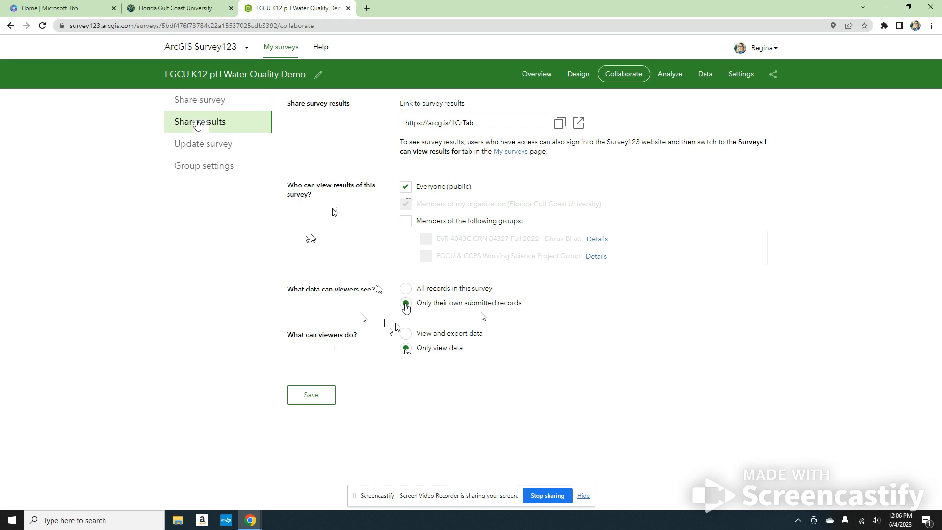
click(315, 395)
Publish the survey again from its design page, and display its survey link and QR code.
click(579, 75)
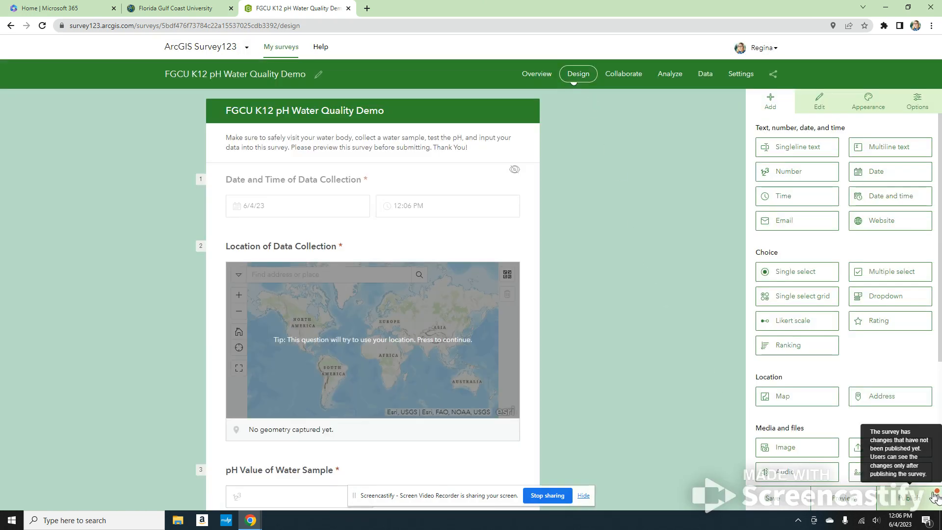
click(772, 75)
click(592, 101)
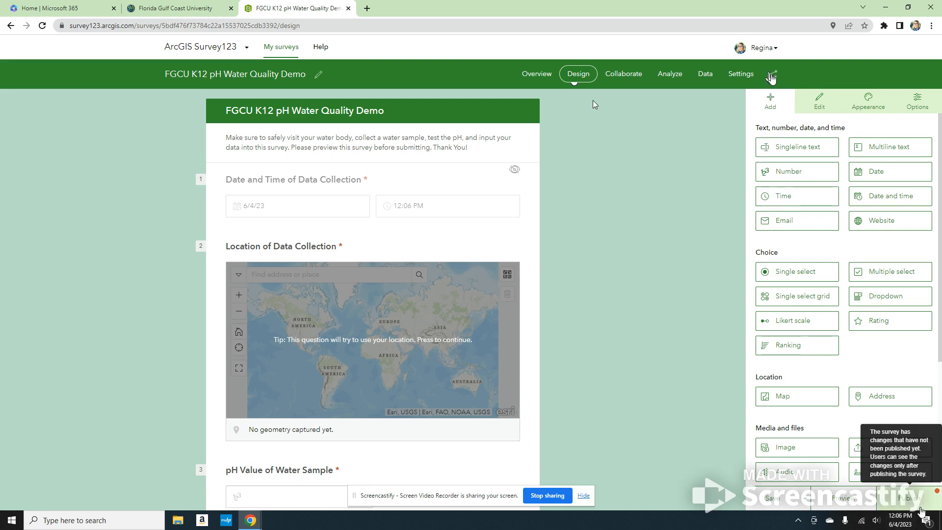
click(920, 508)
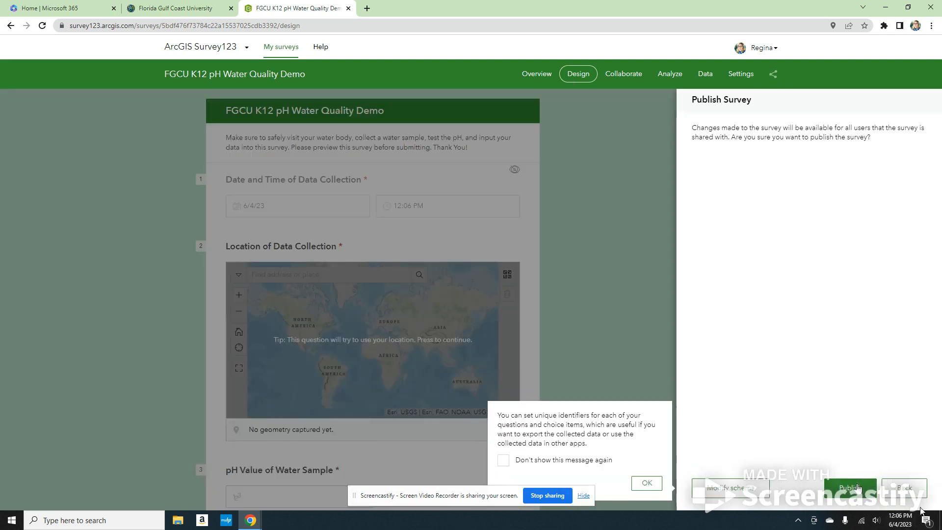
click(857, 487)
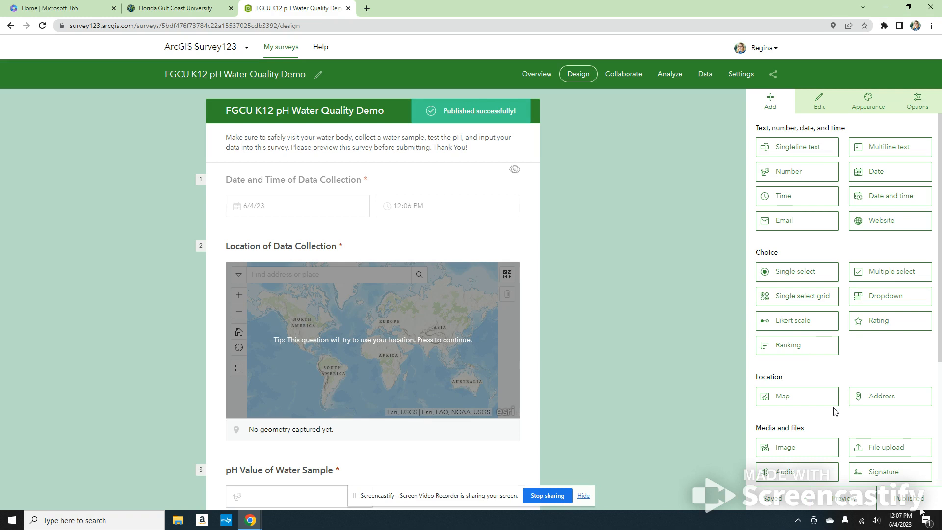
click(773, 74)
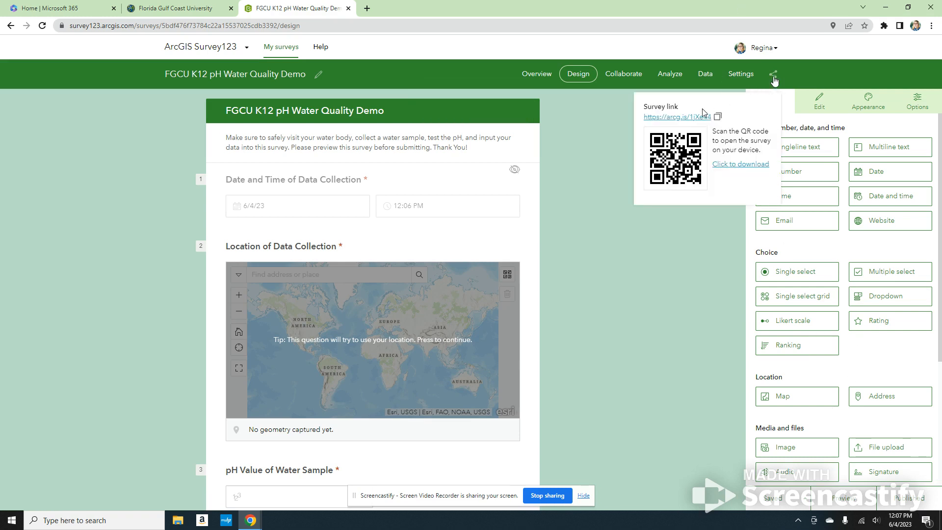